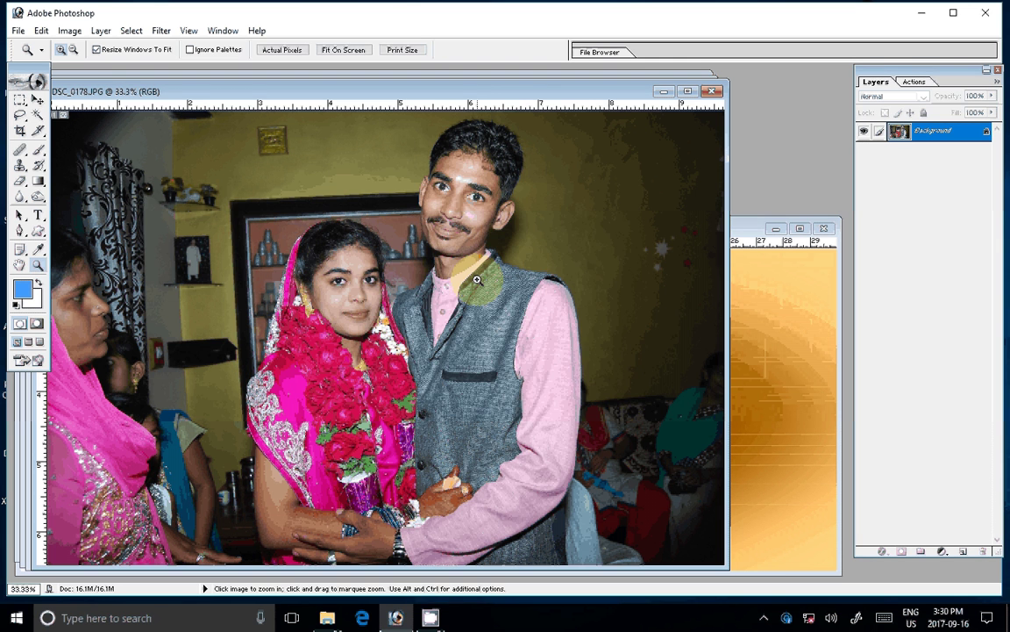
Resize the couple's photo DSC_0178 to 7 inches wide
key(ctrl+alt+i)
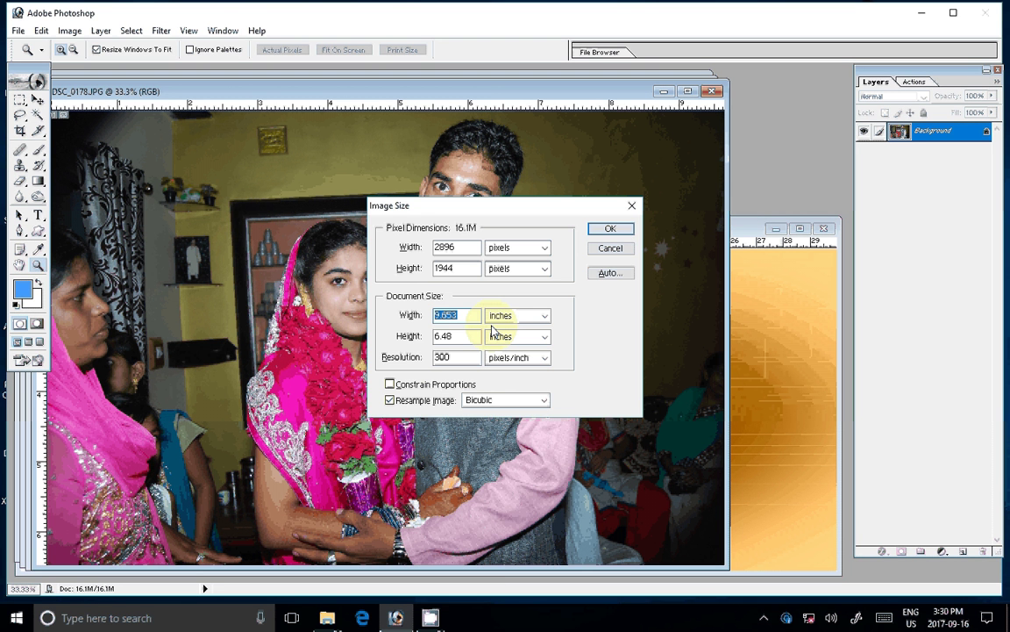
text(7)
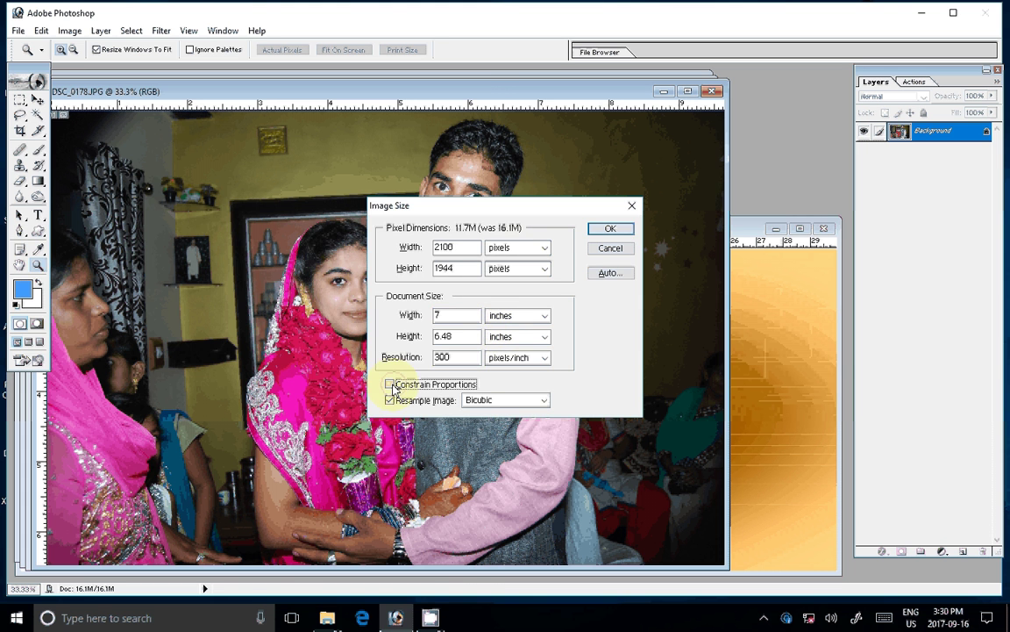
click(617, 229)
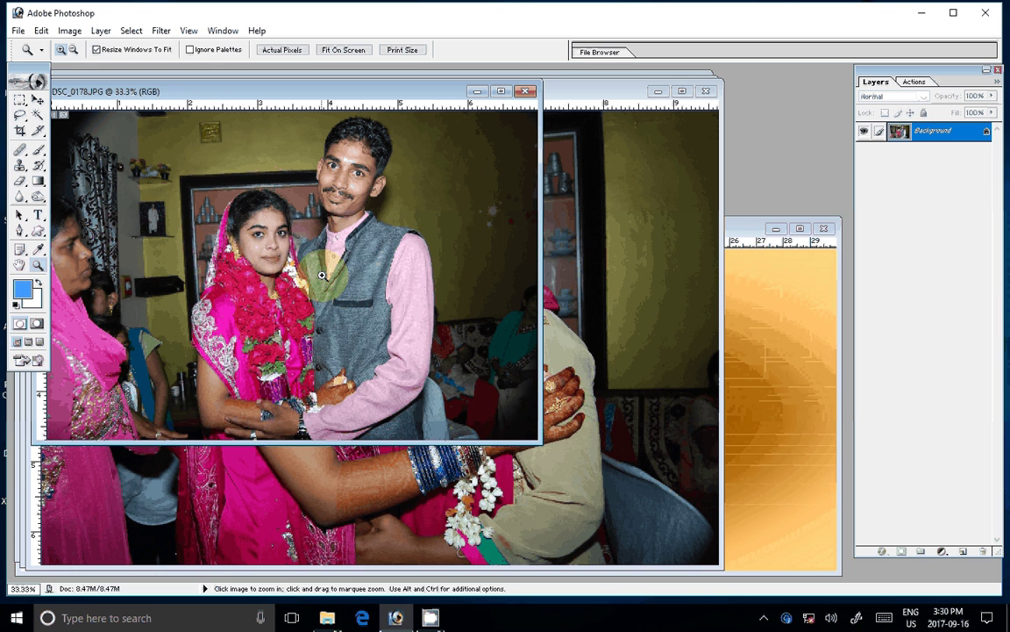
Copy the photo into the album spread's lower-left corner and close the original DSC_0178
key(v)
drag(322, 275, 768, 396)
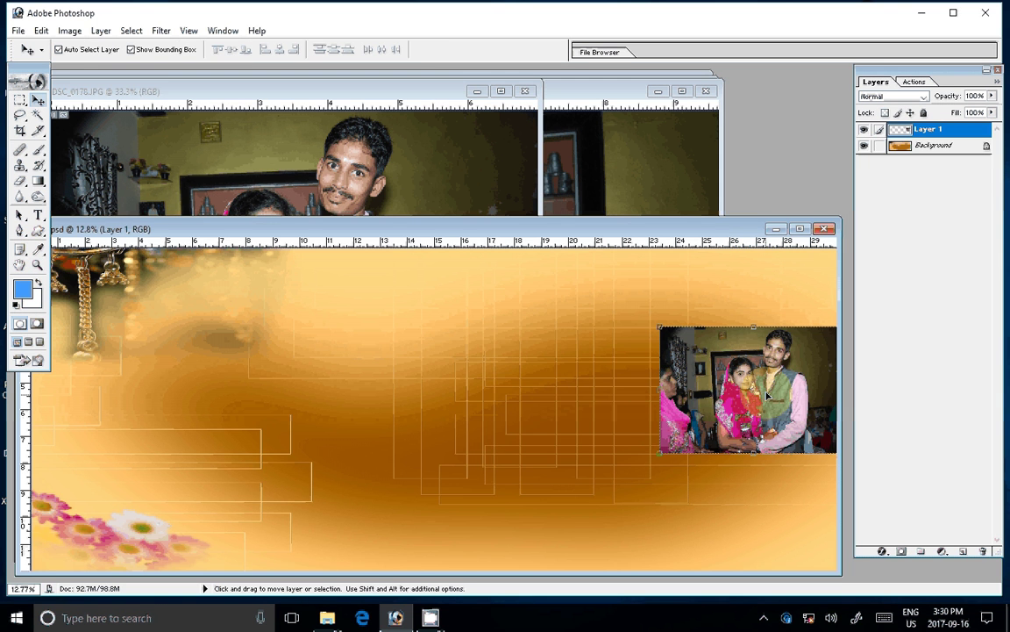
drag(767, 397, 151, 501)
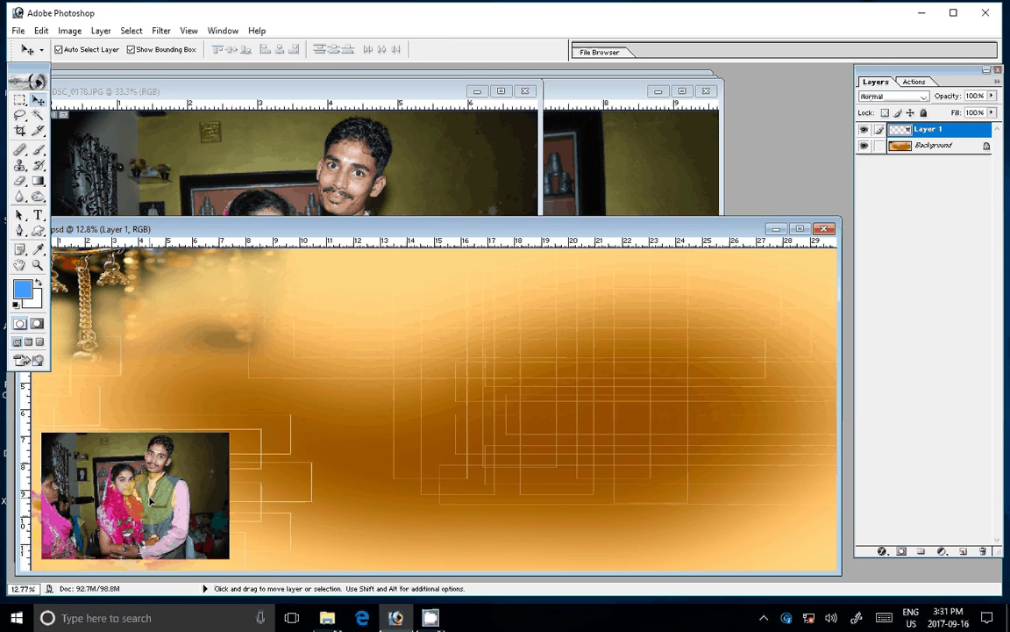
click(531, 93)
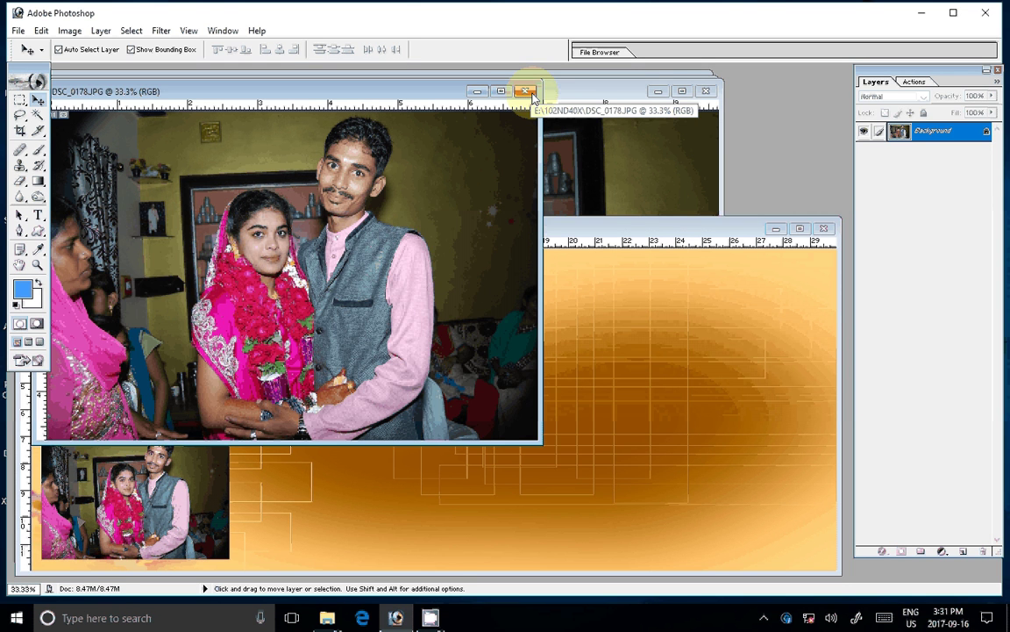
click(527, 91)
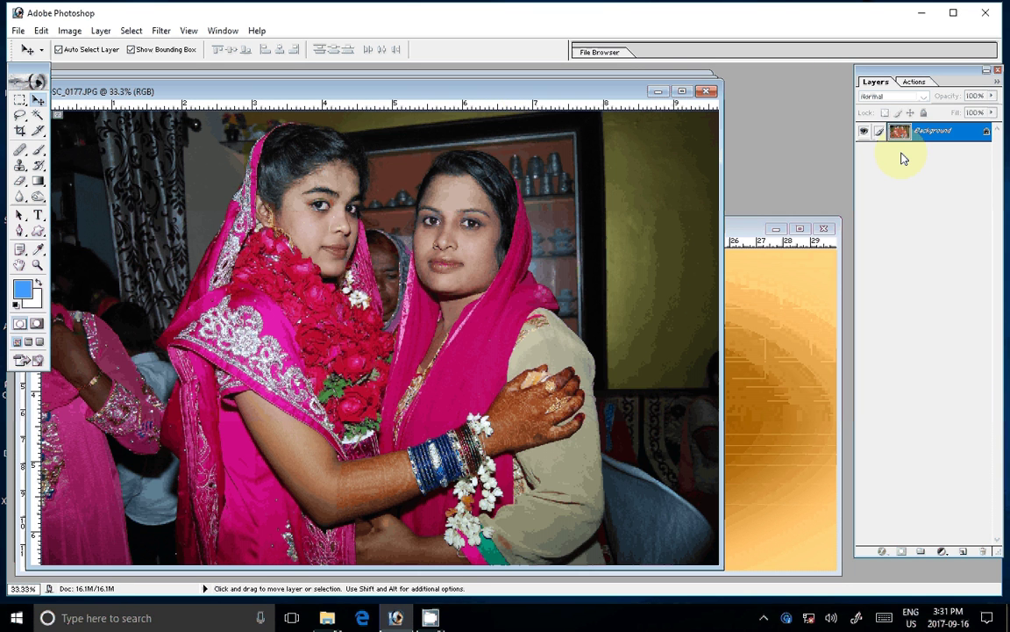
Brighten the two-women photo with the correction action and resize it to 7 inches wide
key(F9)
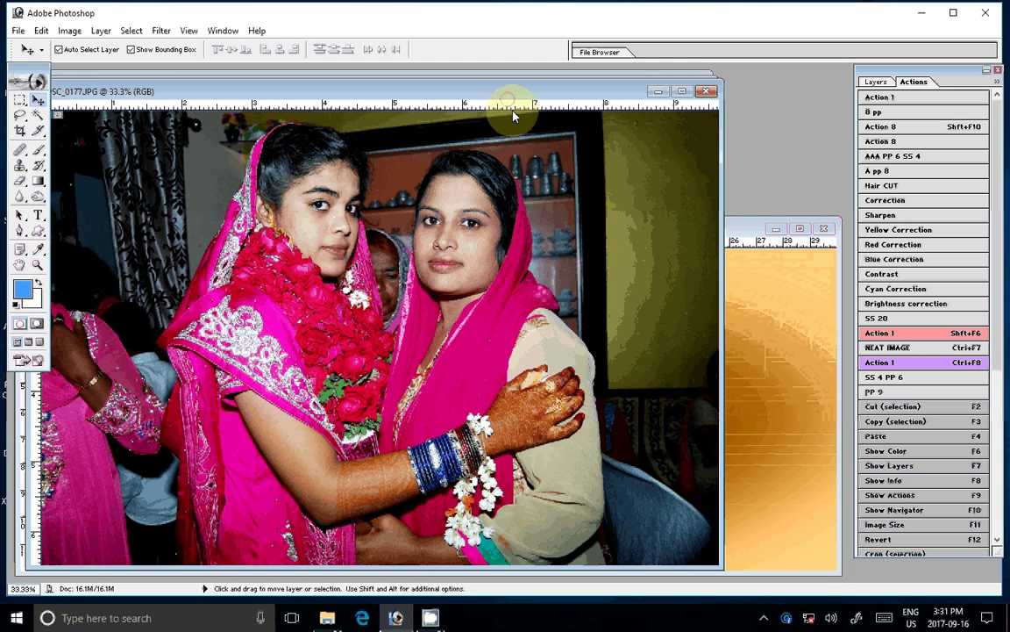
key(F11)
text(7)
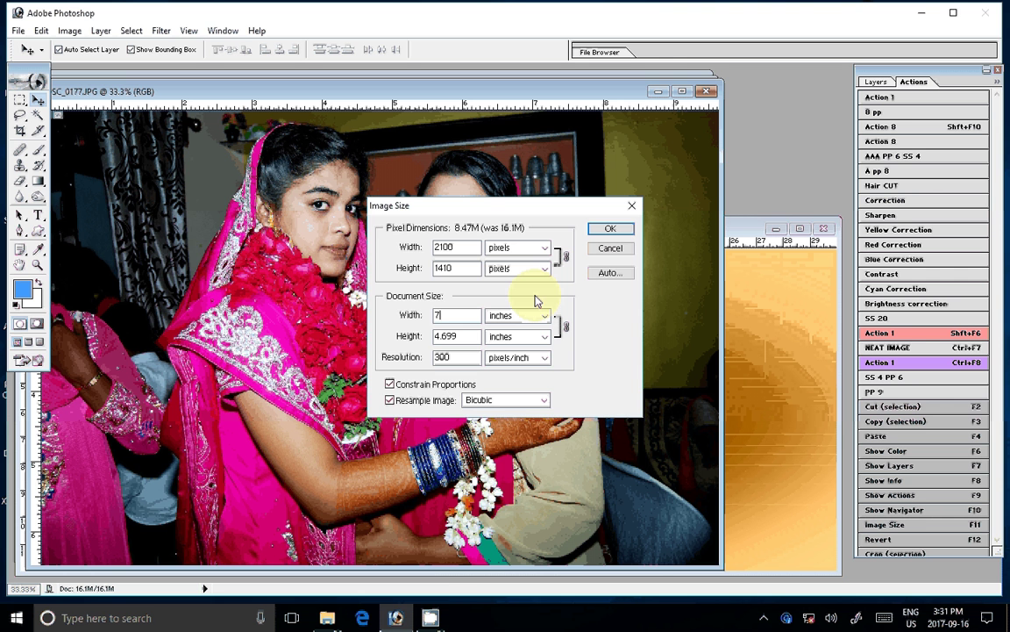
key(Return)
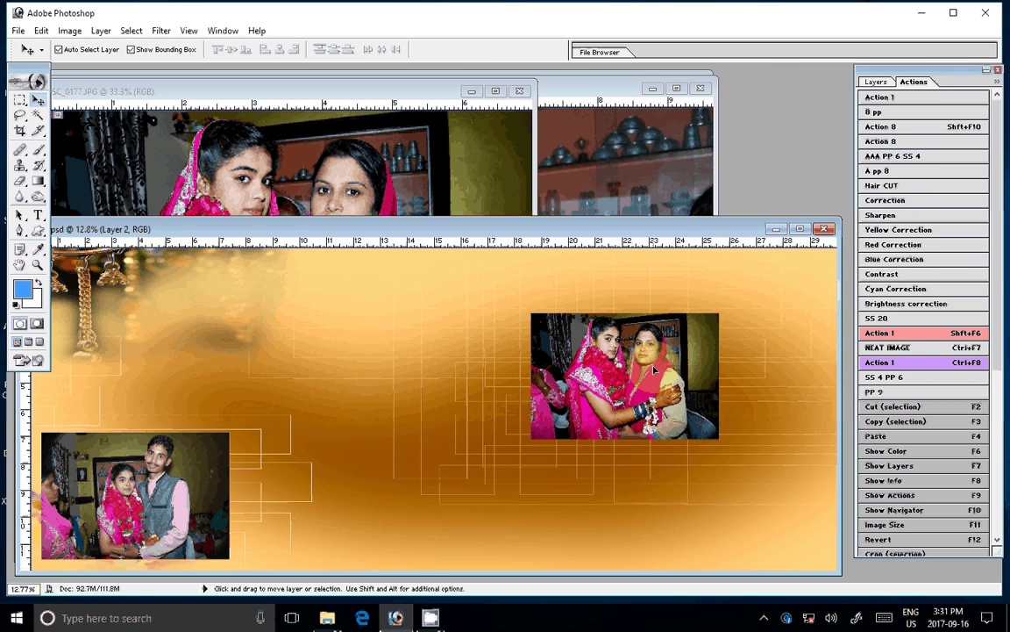
Place the photo above the first one on the left and close DSC_0177 unsaved
mouse_move(653, 371)
mouse_down()
mouse_move(164, 348)
mouse_move(164, 337)
mouse_up()
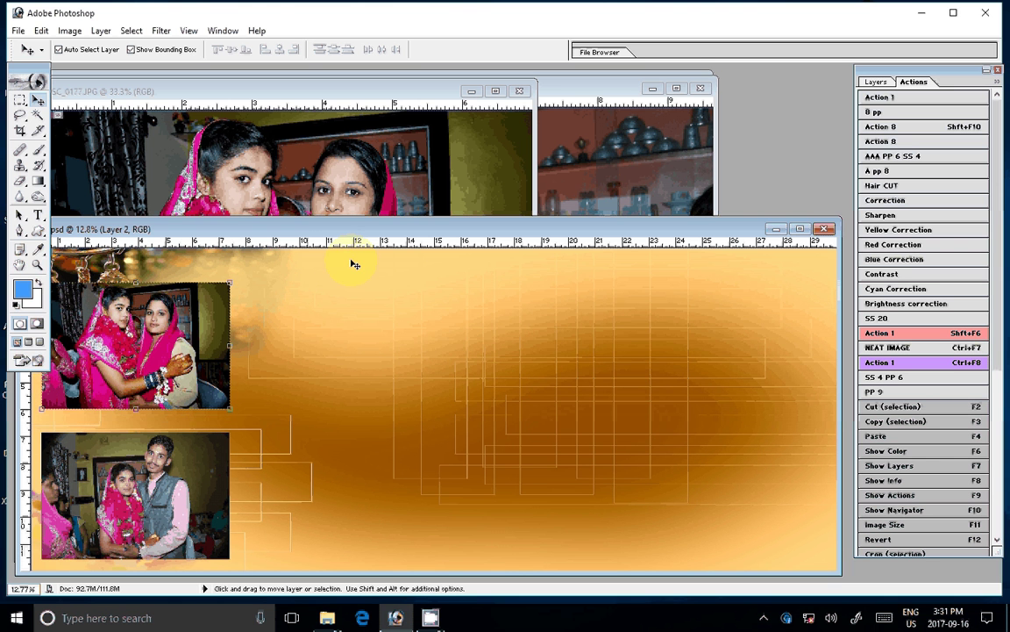
click(520, 91)
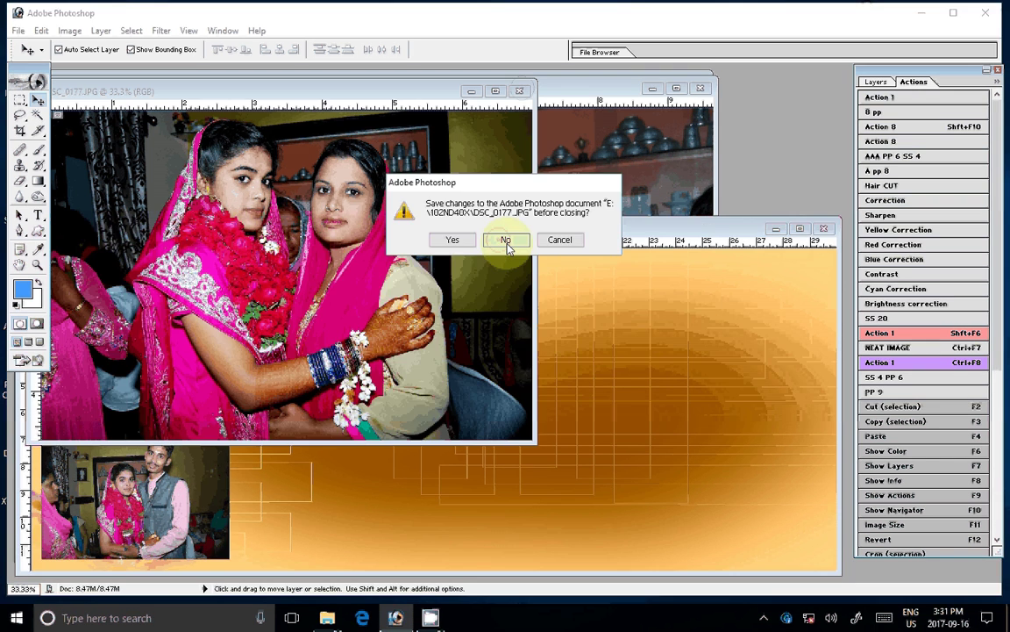
click(507, 242)
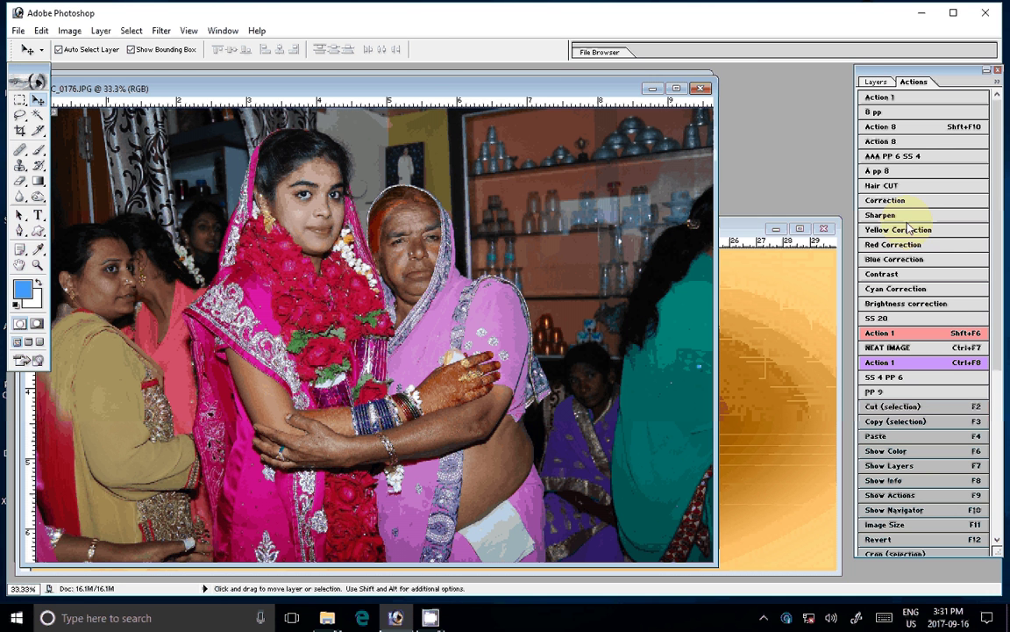
Brighten DSC_0176, resize it to 7 inches wide, and make it a layer on a larger canvas, with the Layers palette shown
click(910, 230)
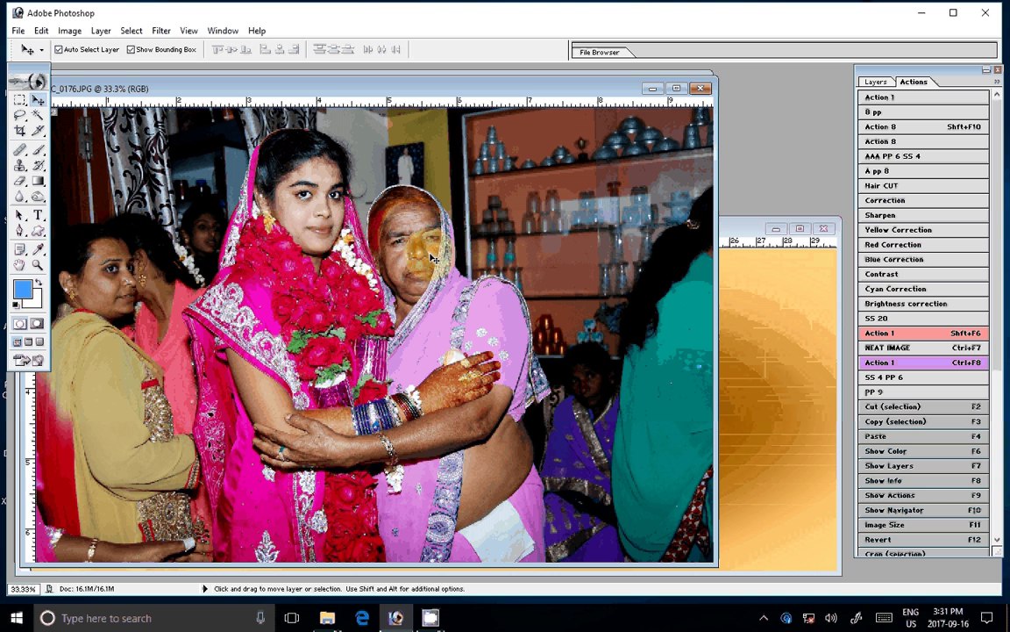
key(F11)
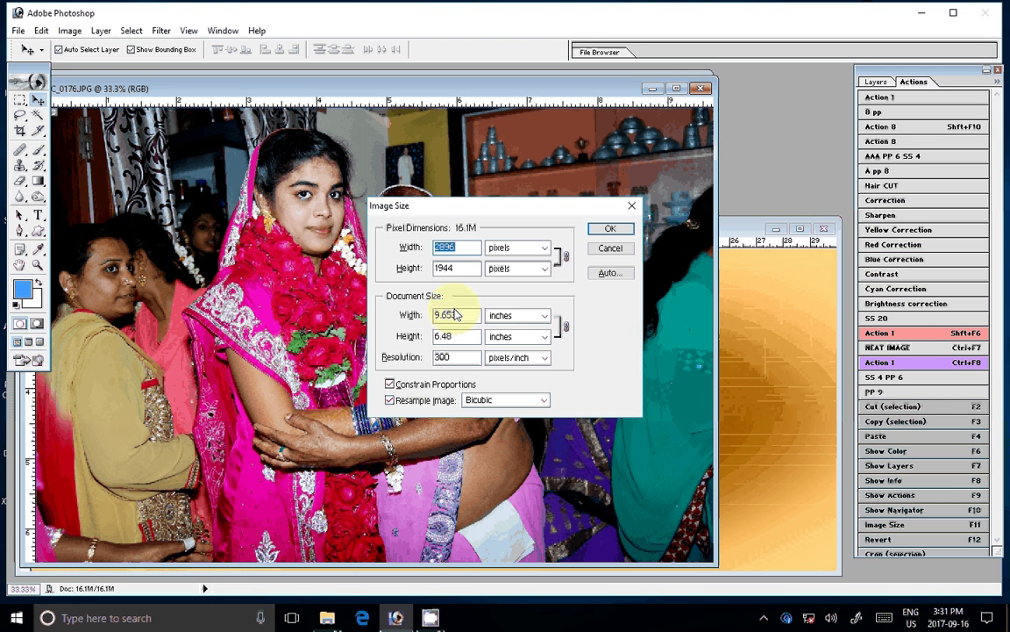
click(590, 230)
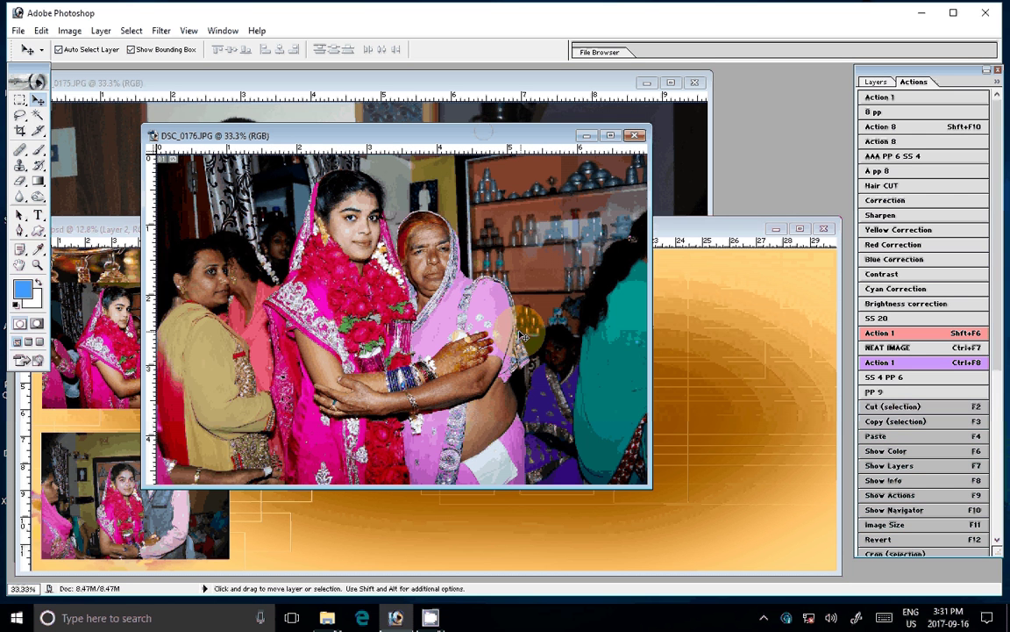
key(shift+F6)
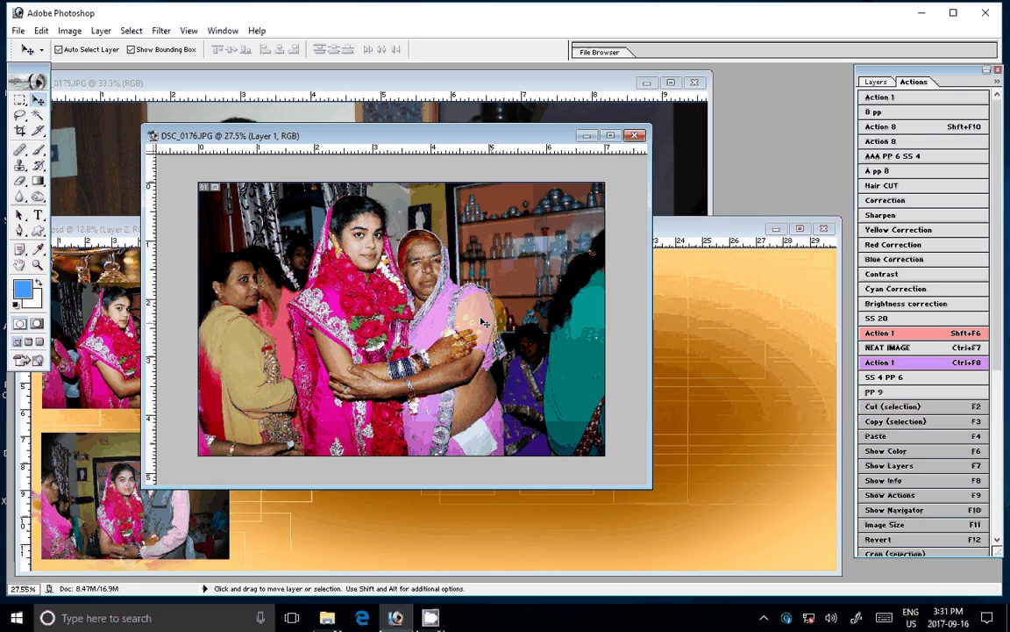
key(F7)
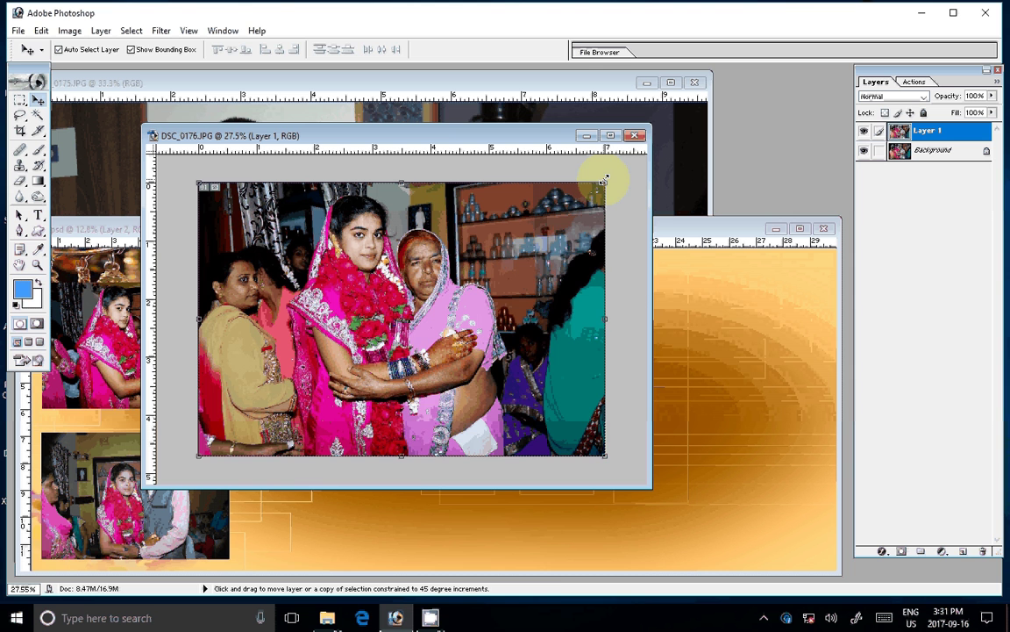
Scale the third photo up to about 136% and merge it into a single layer
drag(604, 179, 469, 327)
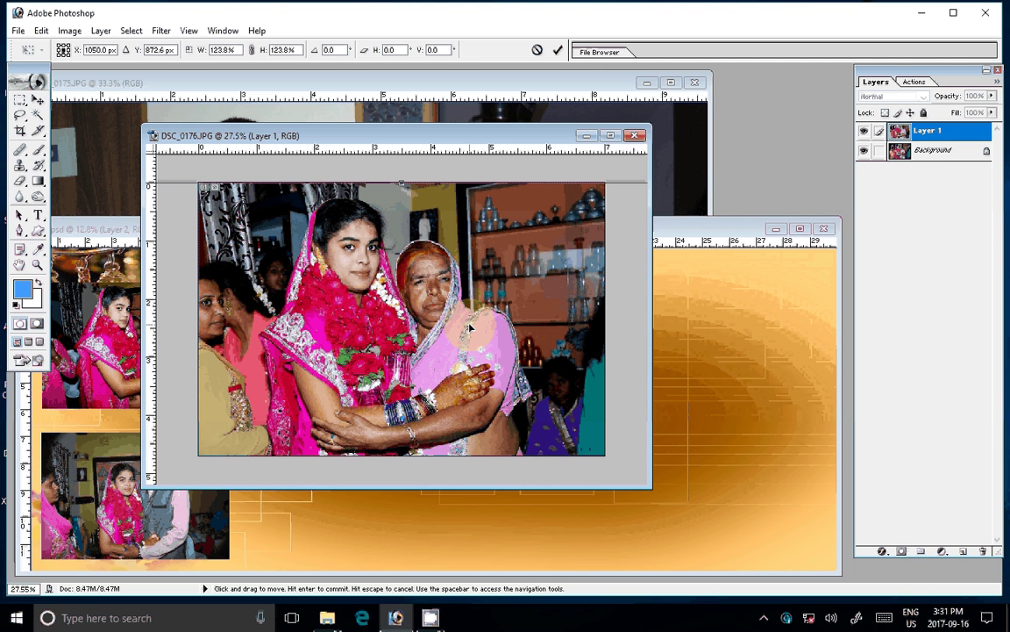
key(ctrl+0)
drag(579, 213, 613, 205)
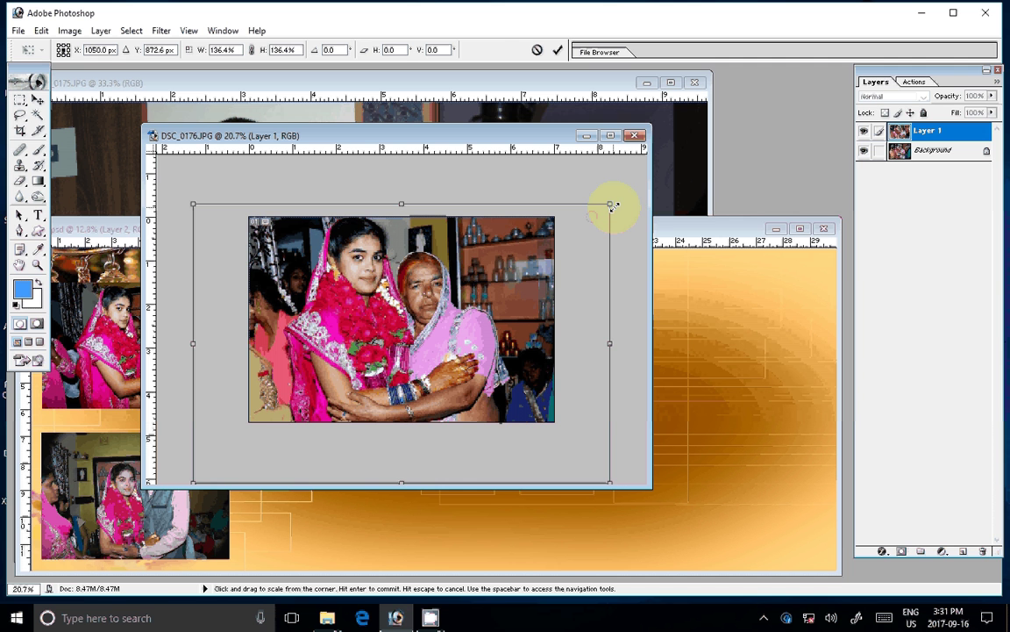
drag(471, 297, 478, 309)
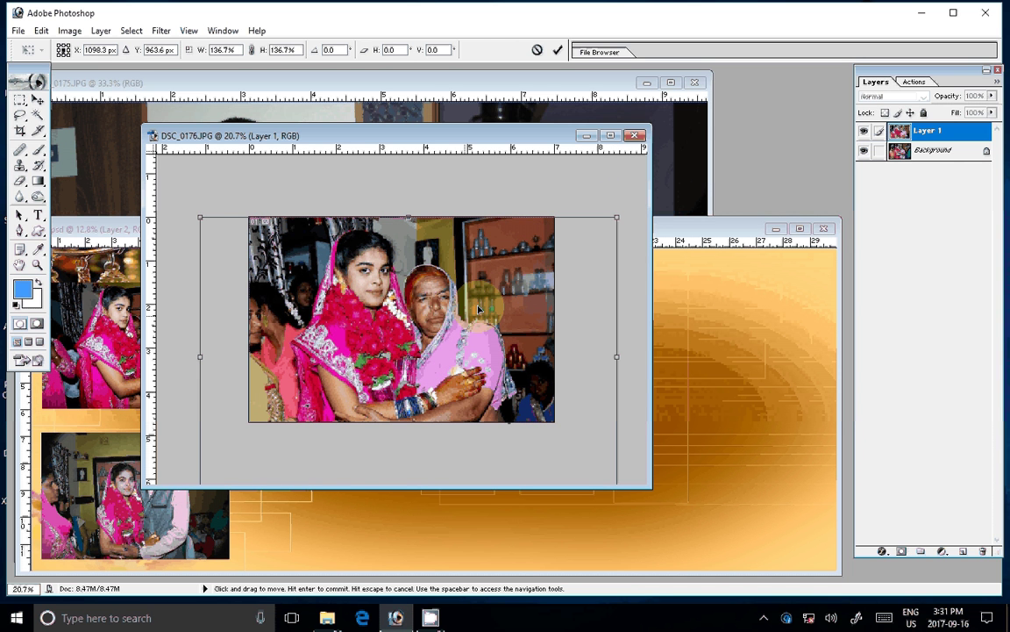
click(557, 50)
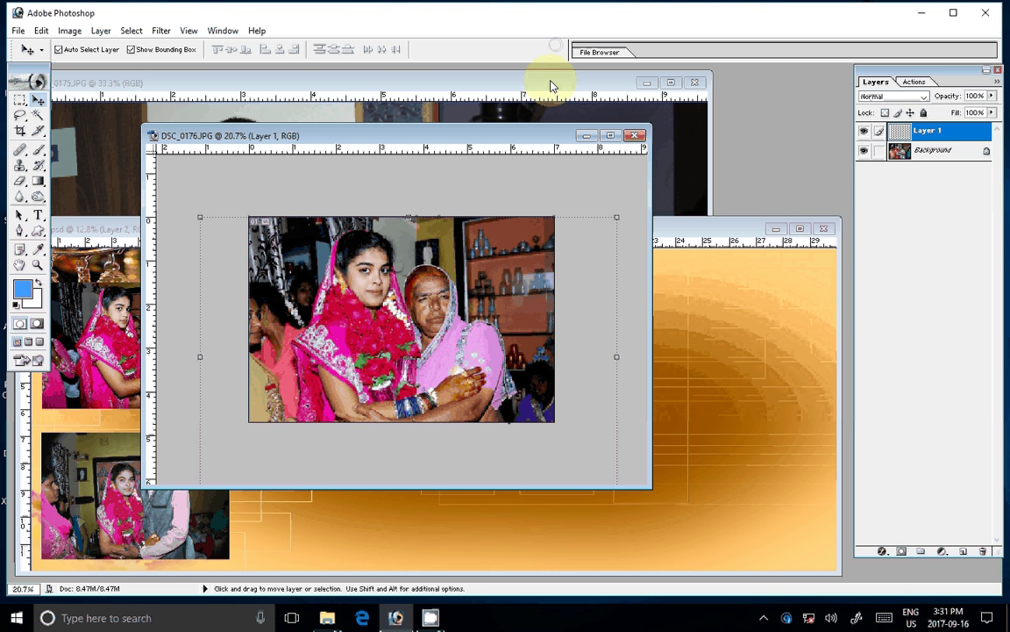
key(ctrl+e)
Copy the photo into the album beside the top-left photo, nudge it left, and close DSC_0176 unsaved
mouse_move(402, 319)
mouse_down()
mouse_move(685, 358)
mouse_move(338, 343)
mouse_up()
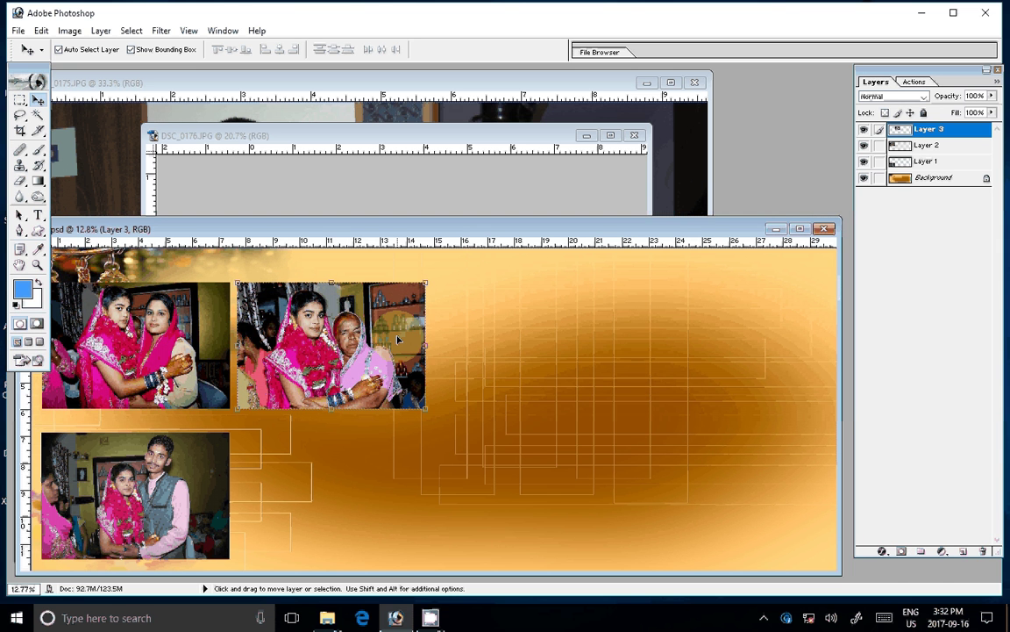
key(shift+Left)
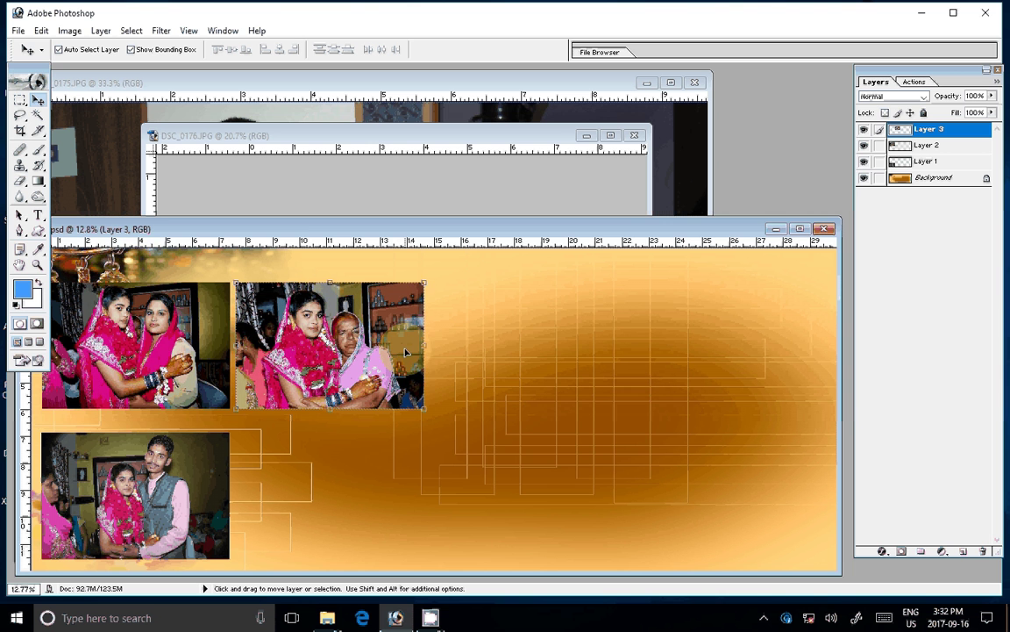
key(ctrl+Tab)
key(ctrl+w)
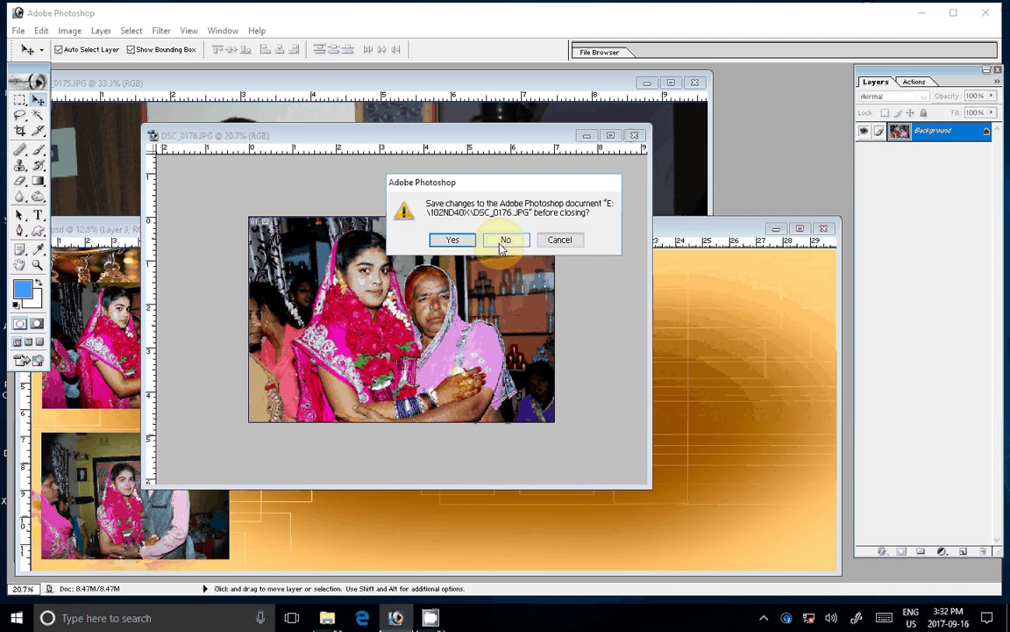
click(503, 242)
click(914, 82)
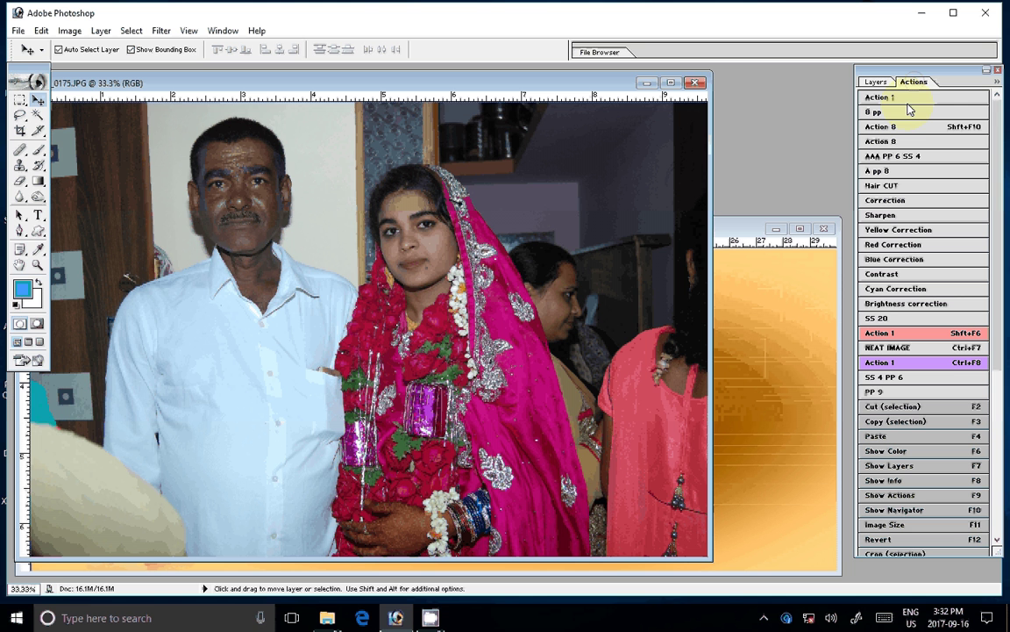
Brighten DSC_0175 with the correction action and resize it to 7 inches wide
click(965, 129)
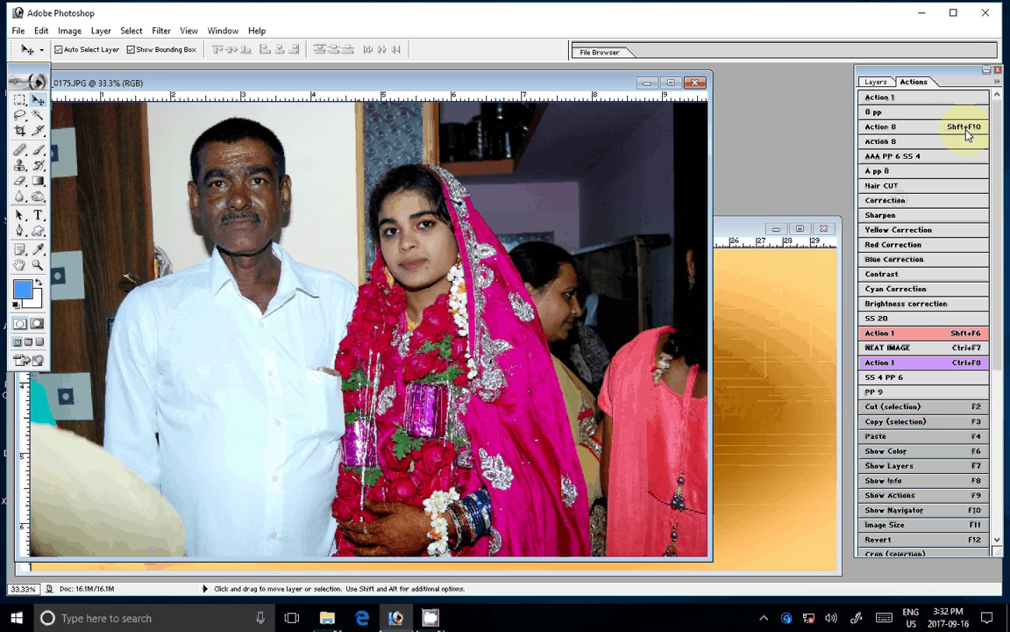
click(433, 264)
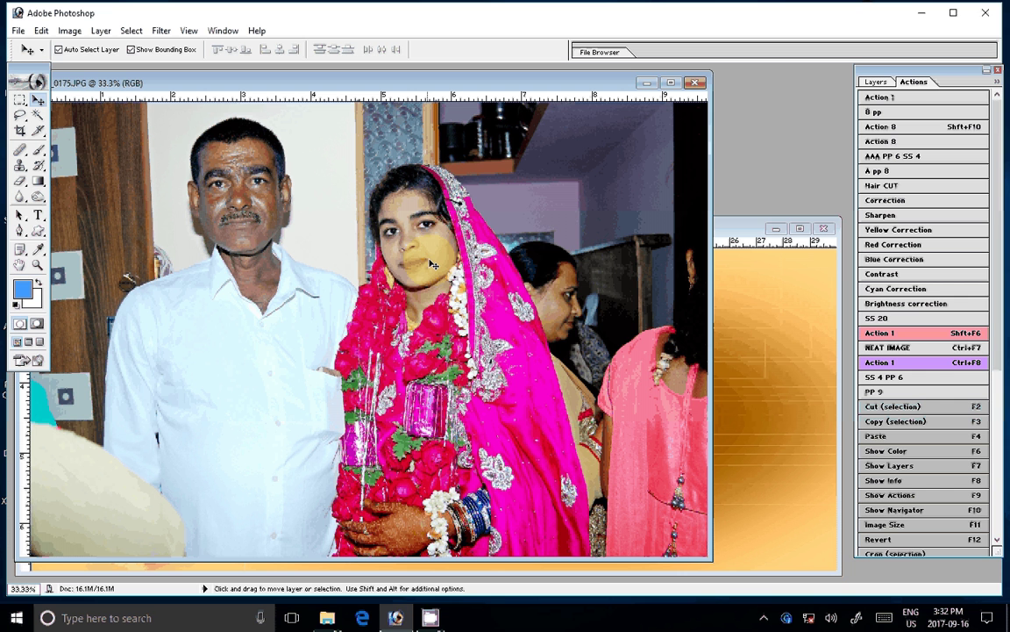
key(F11)
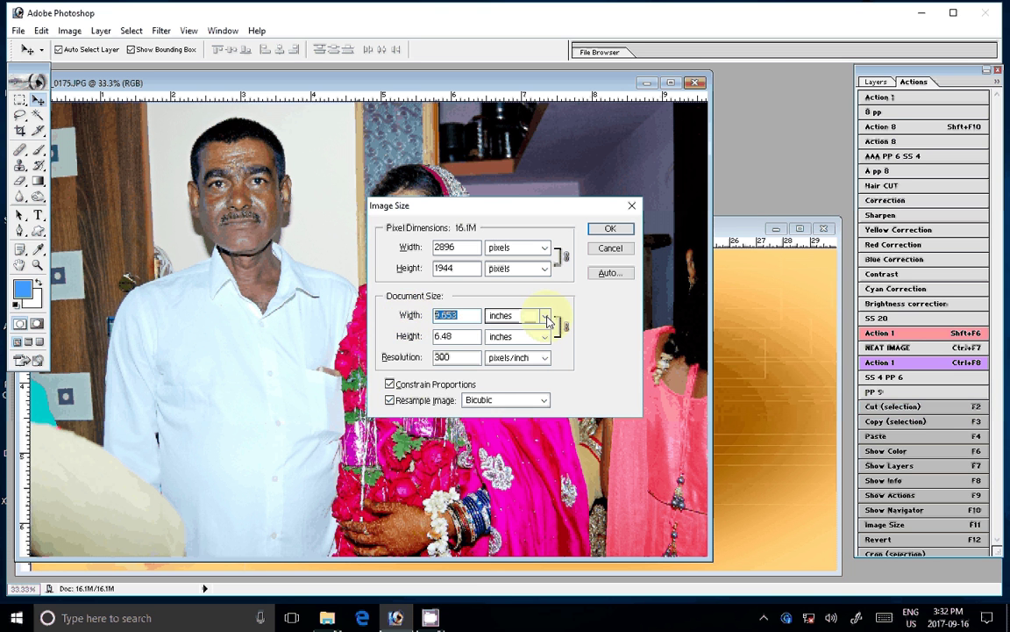
text(7)
key(Return)
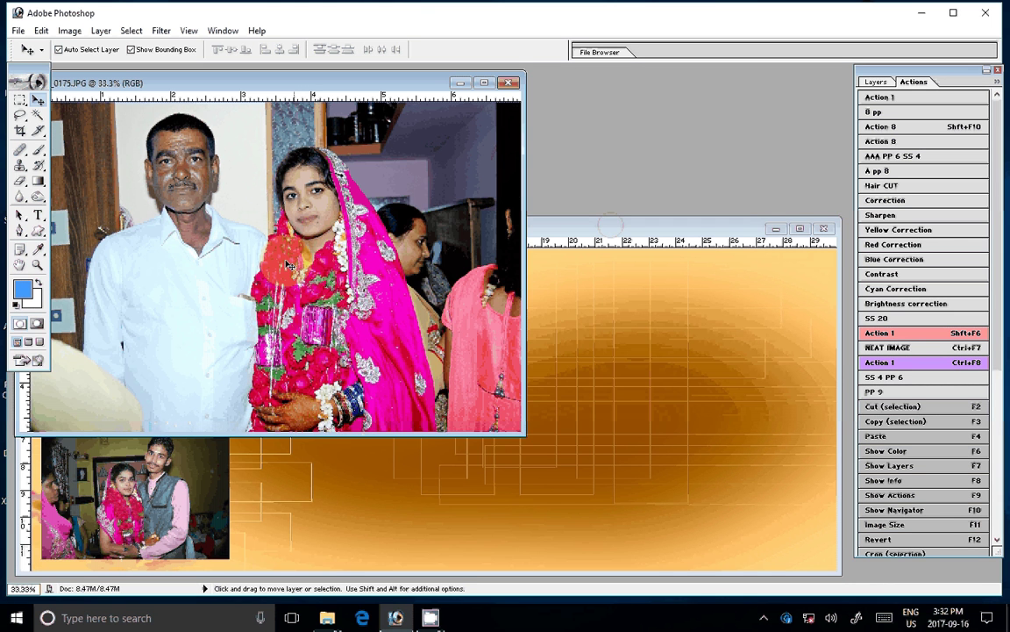
Place DSC_0175 in the bottom-right slot and nudge the other three photos slightly left into alignment
drag(287, 265, 341, 478)
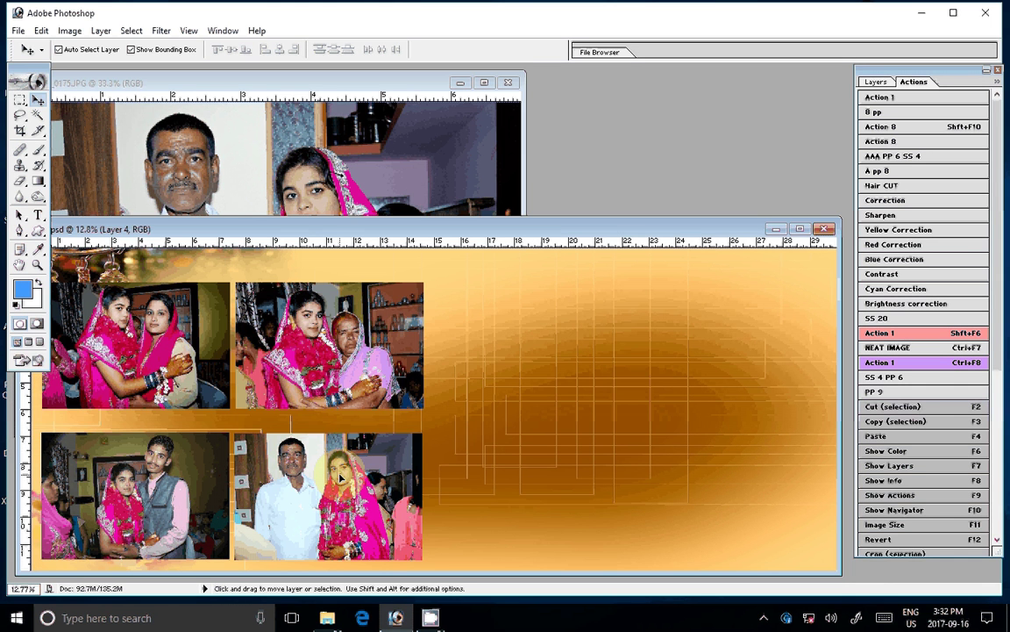
click(413, 351)
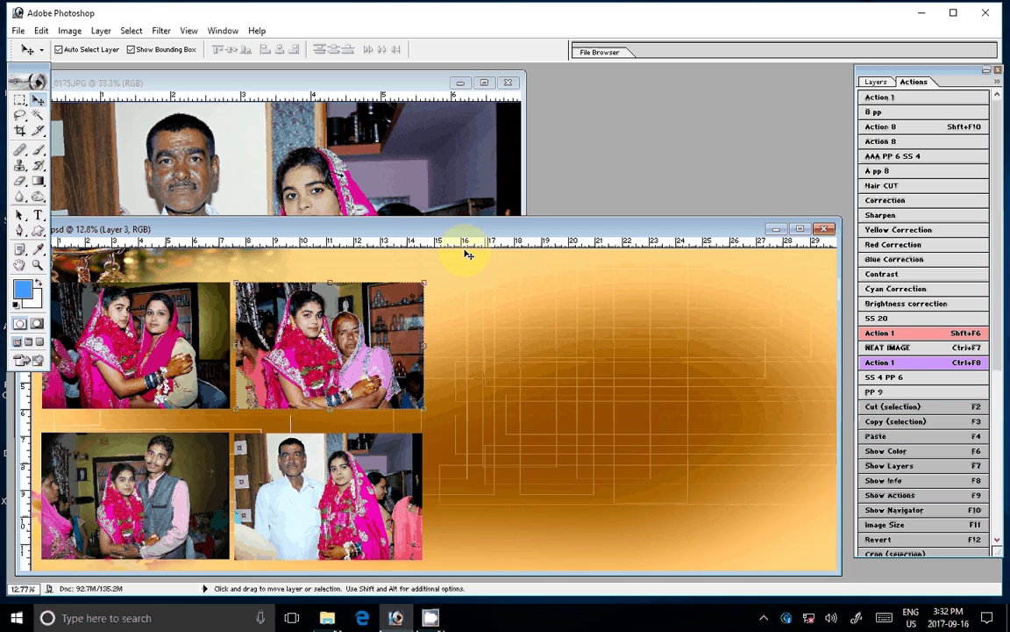
click(201, 358)
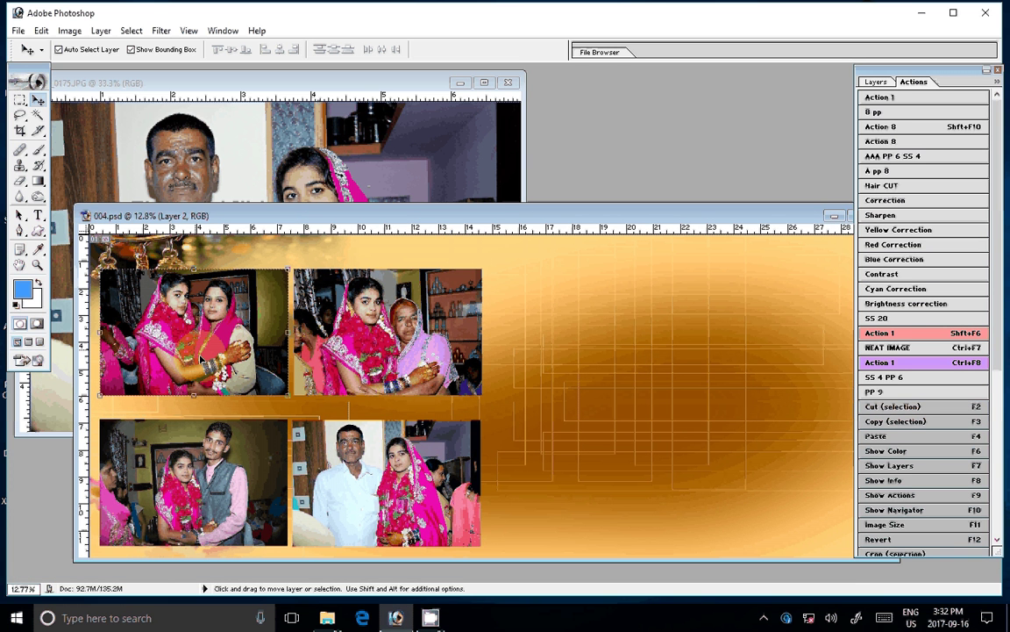
drag(200, 358, 198, 358)
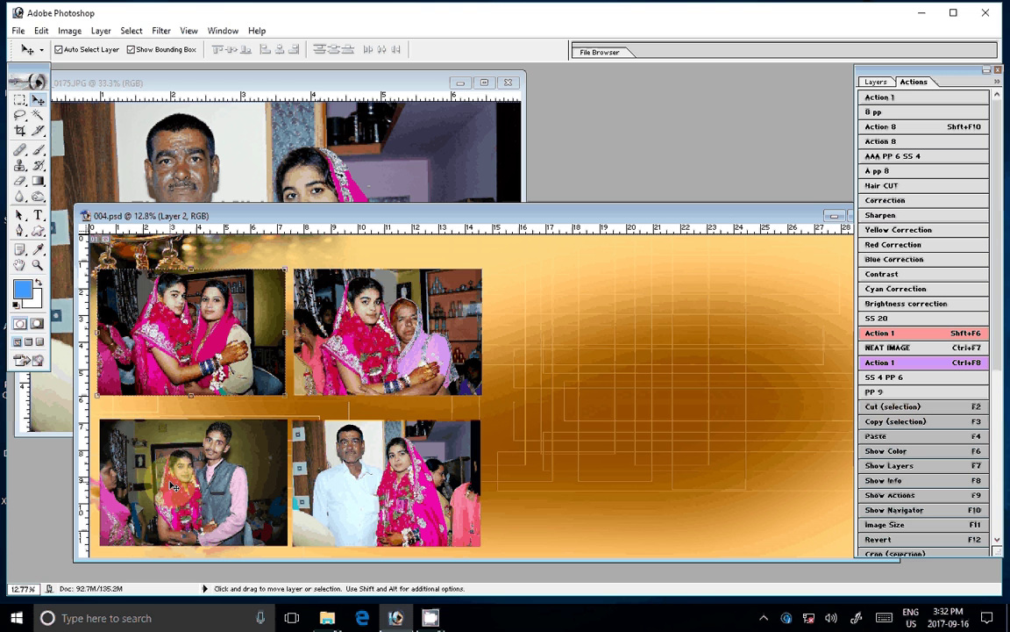
drag(174, 485, 171, 485)
drag(328, 377, 326, 377)
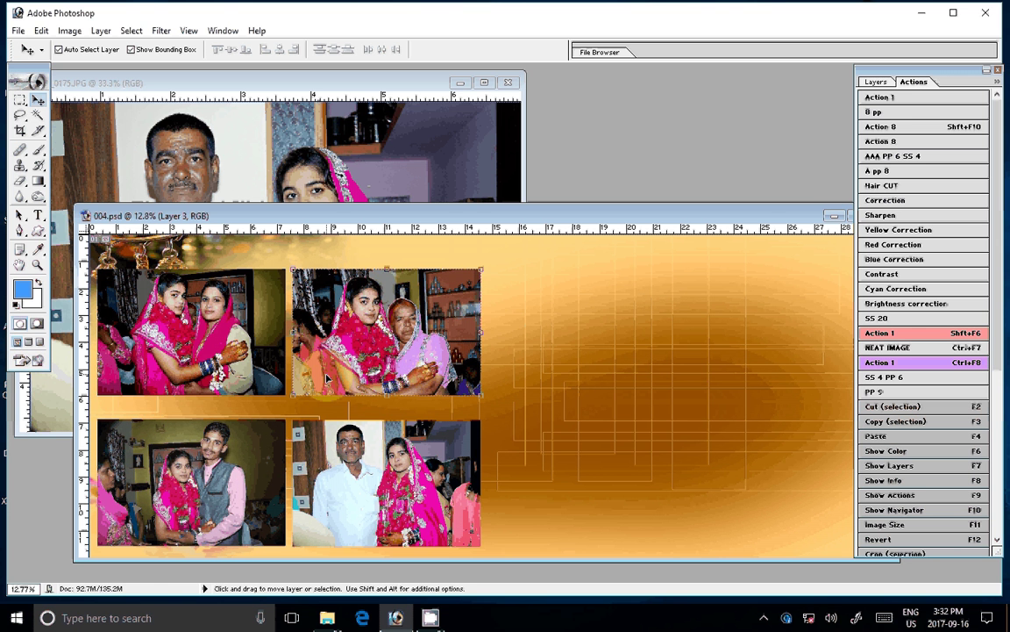
Close DSC_0175 without saving changes
click(324, 165)
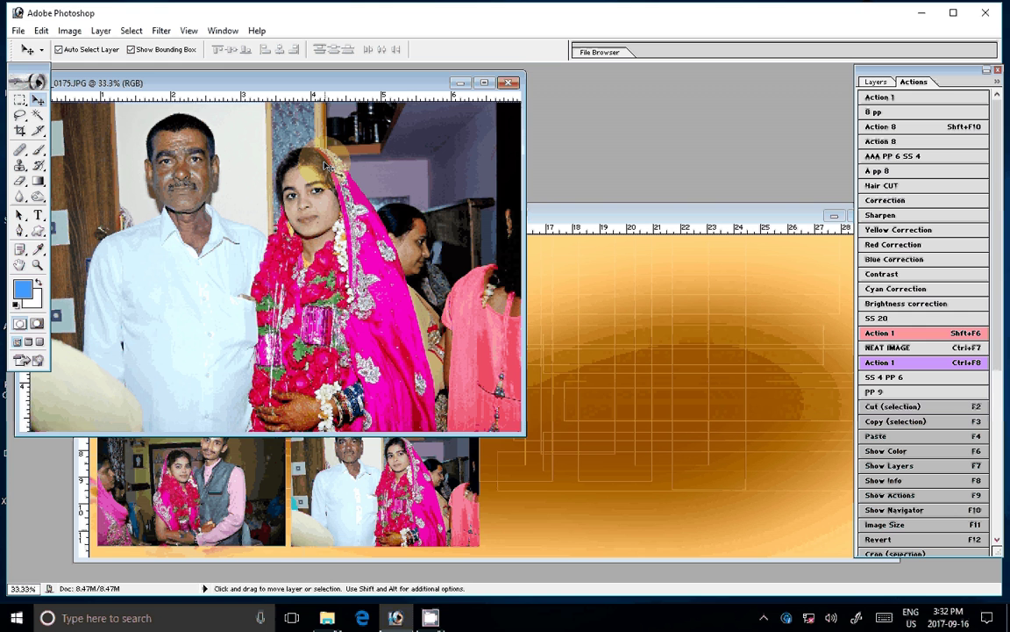
click(509, 83)
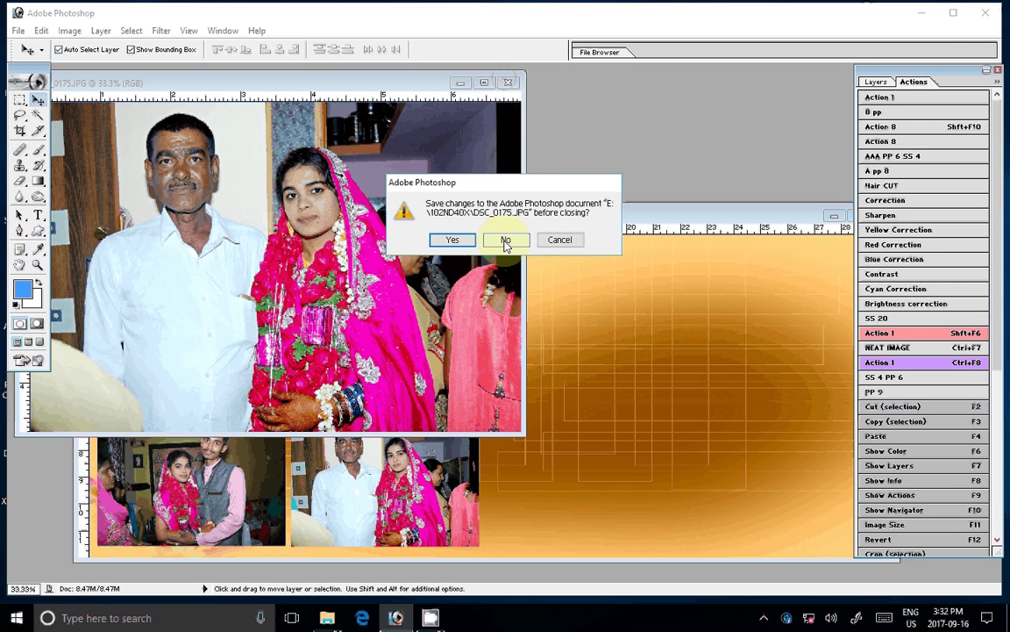
click(505, 243)
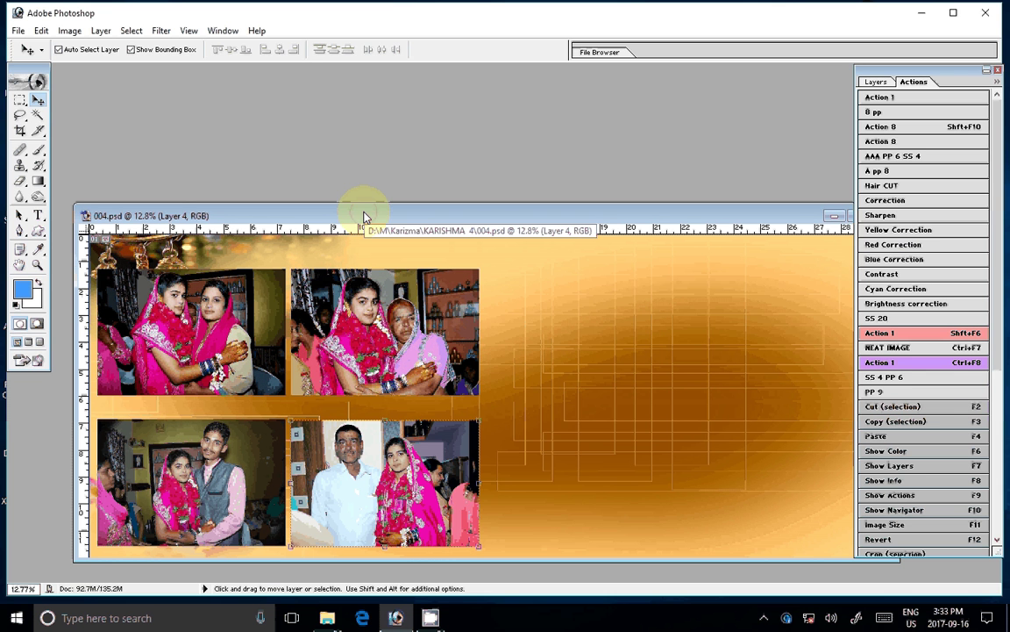
drag(365, 217, 373, 191)
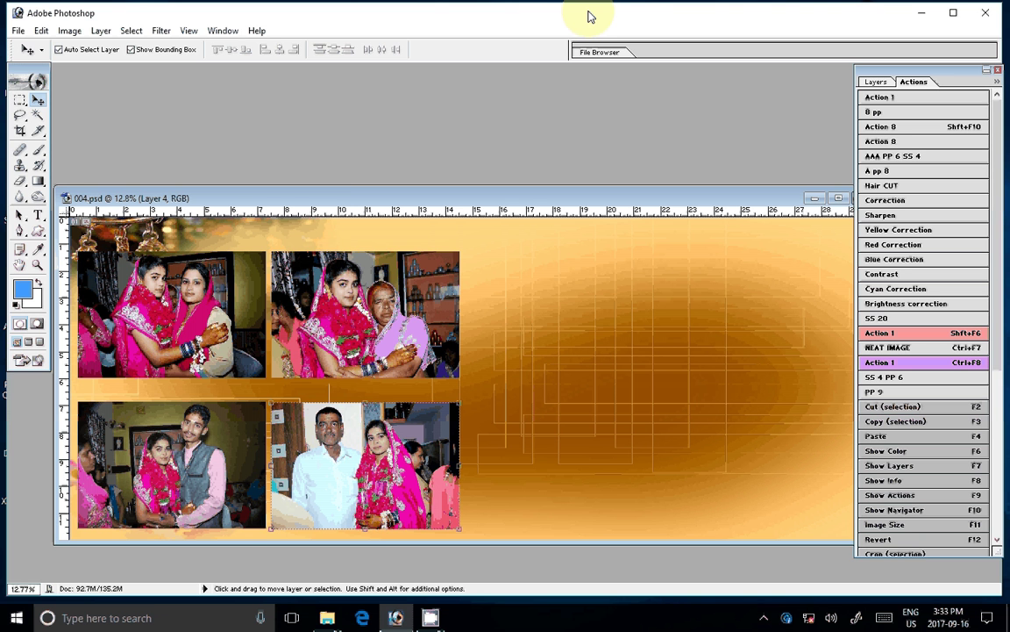
click(328, 338)
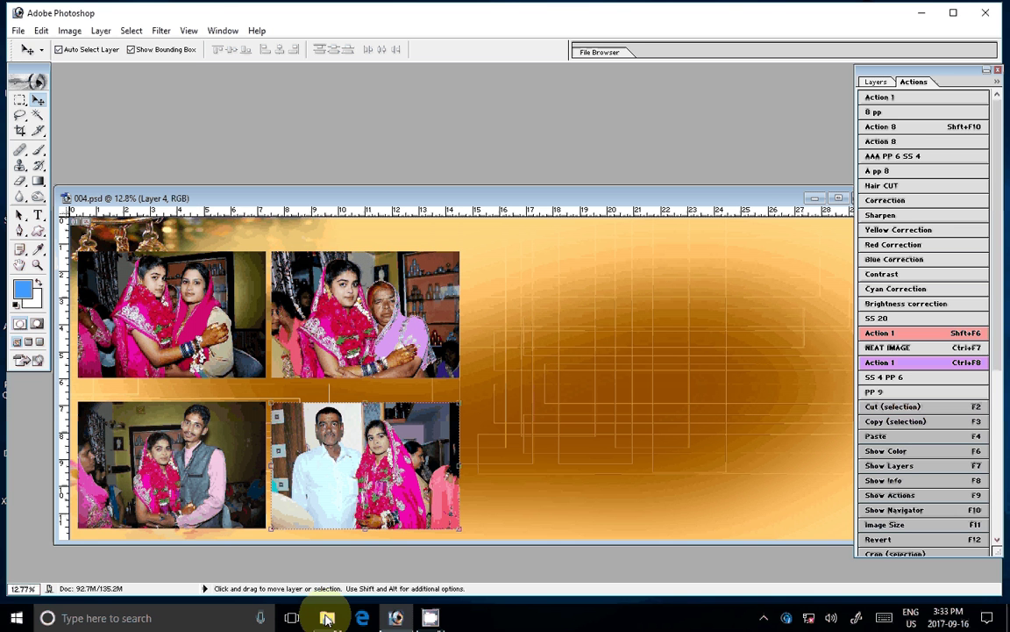
mouse_move(395, 618)
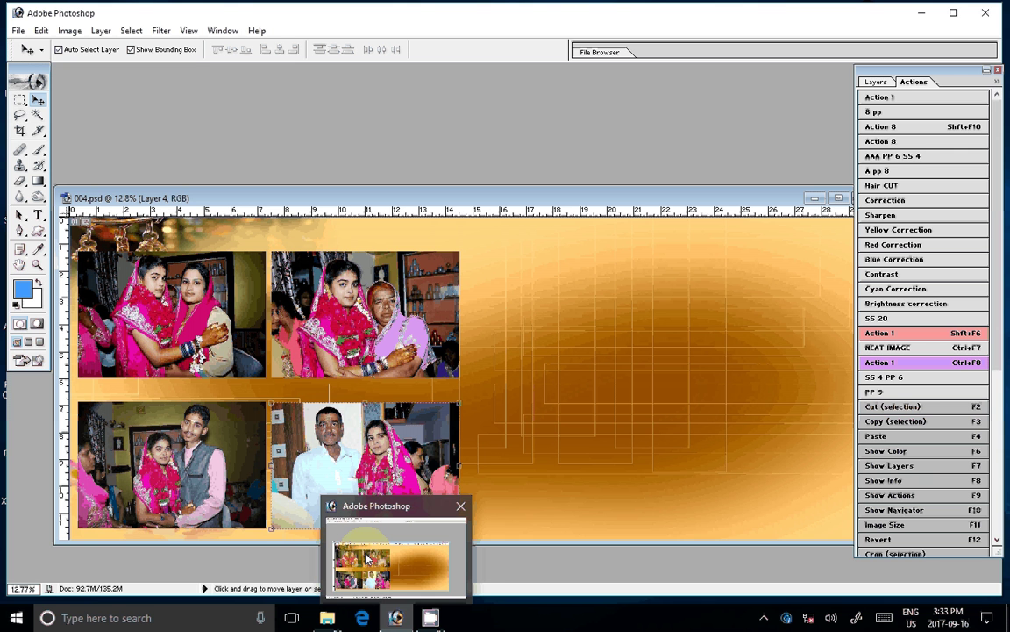
Move the four used photos into the S DII folder in the 102ND40X window
click(327, 617)
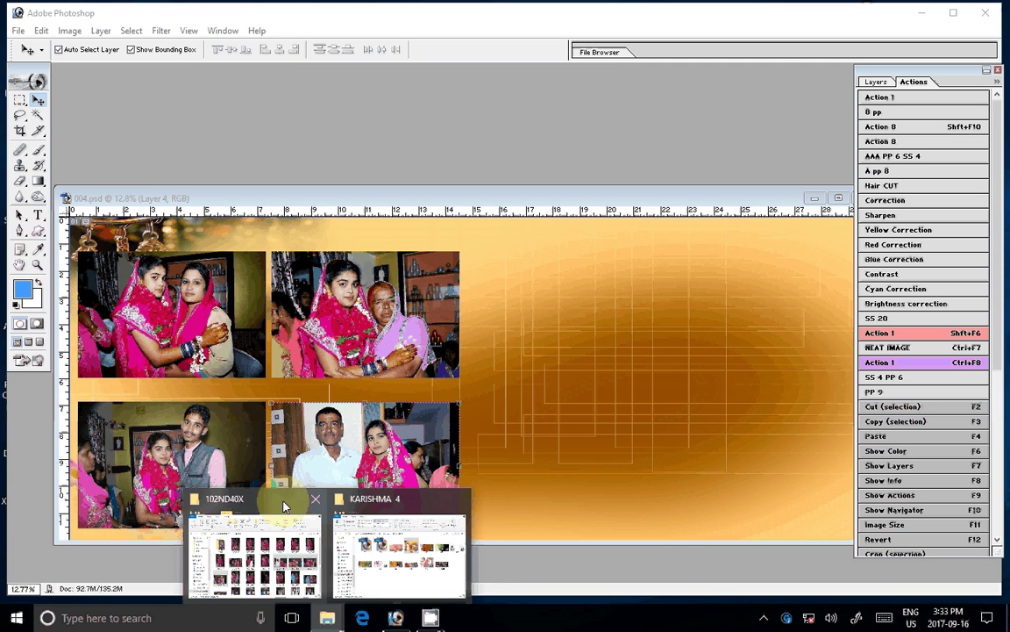
click(284, 506)
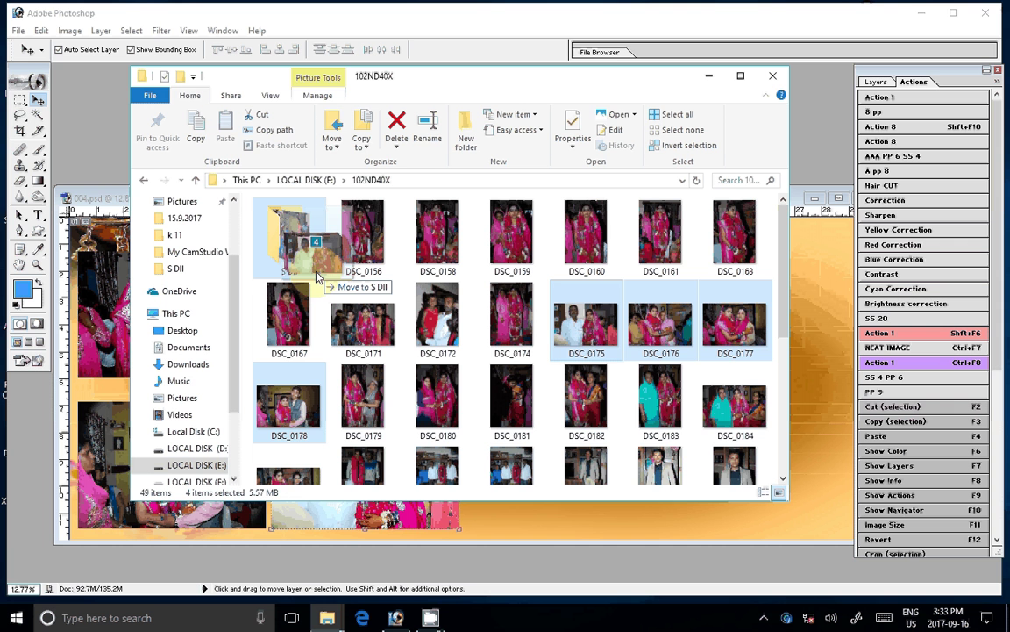
drag(317, 277, 316, 276)
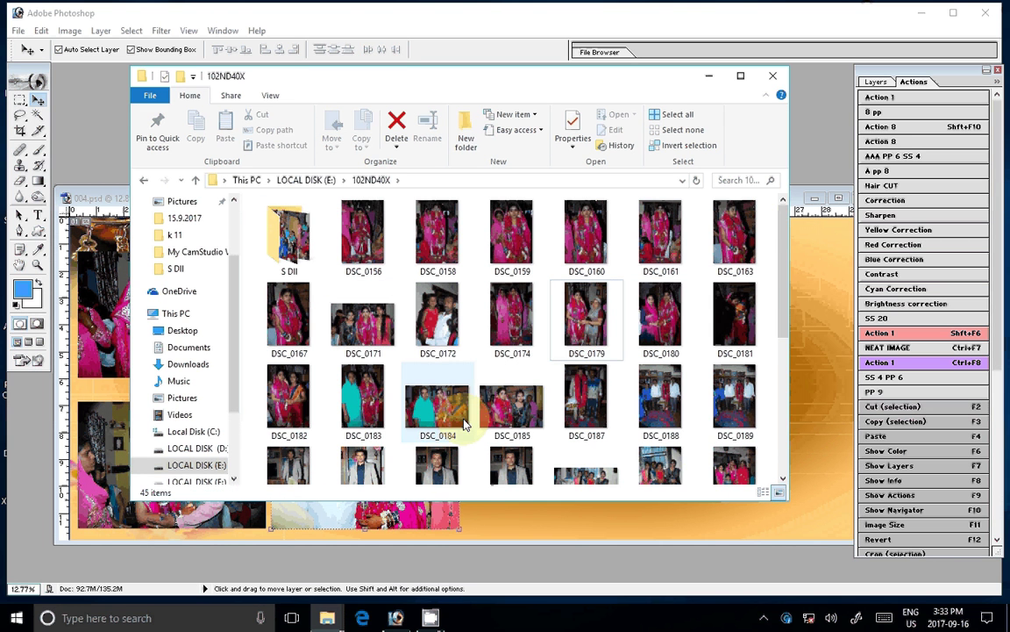
Select DSC_0171, DSC_0184, DSC_0185 and DSC_0197 together
click(369, 338)
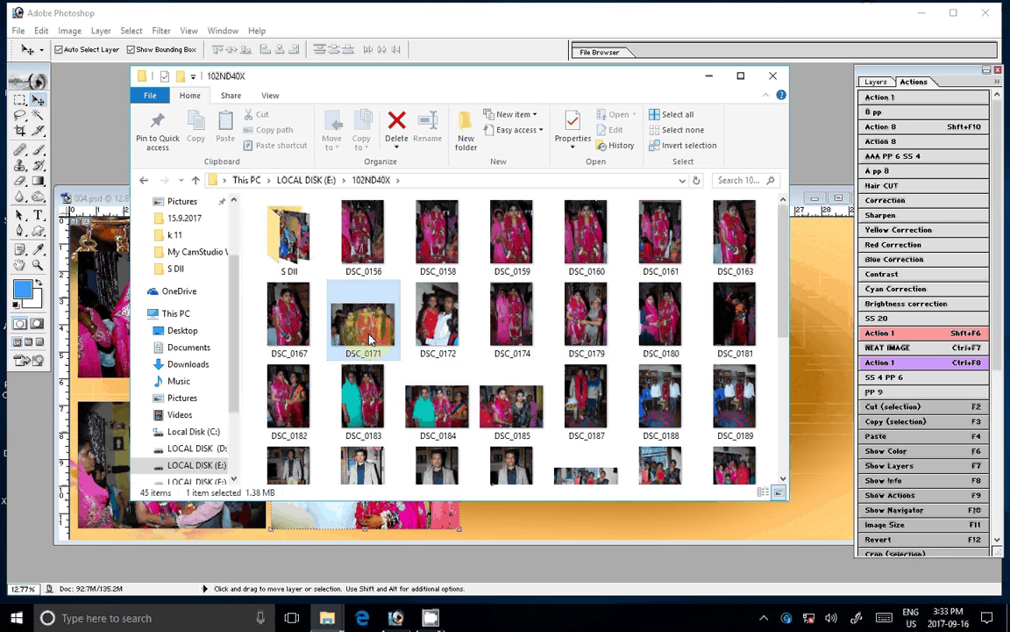
ctrl+click(438, 404)
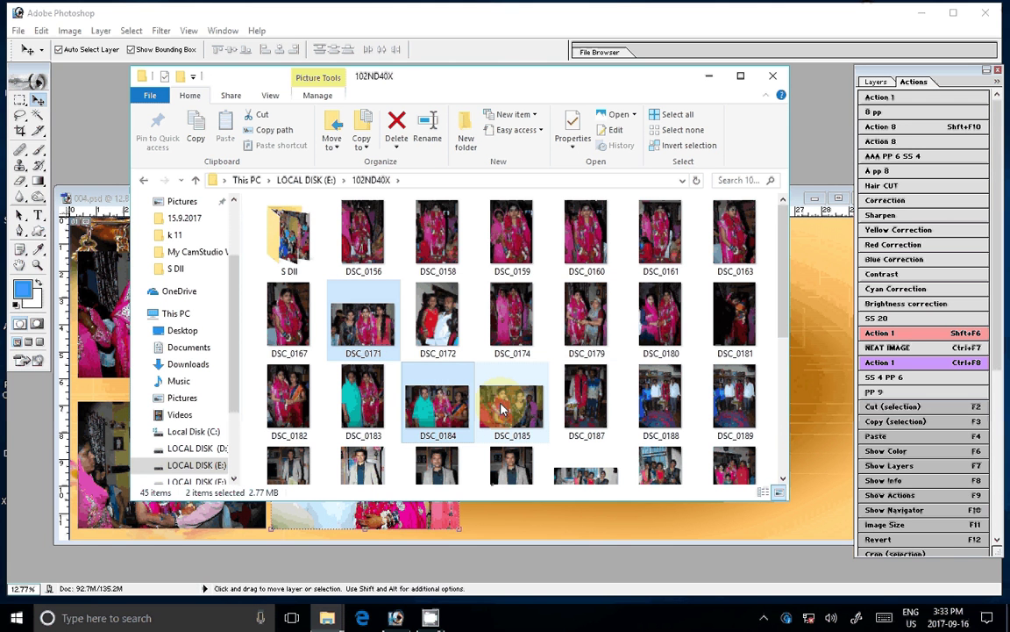
ctrl+click(504, 410)
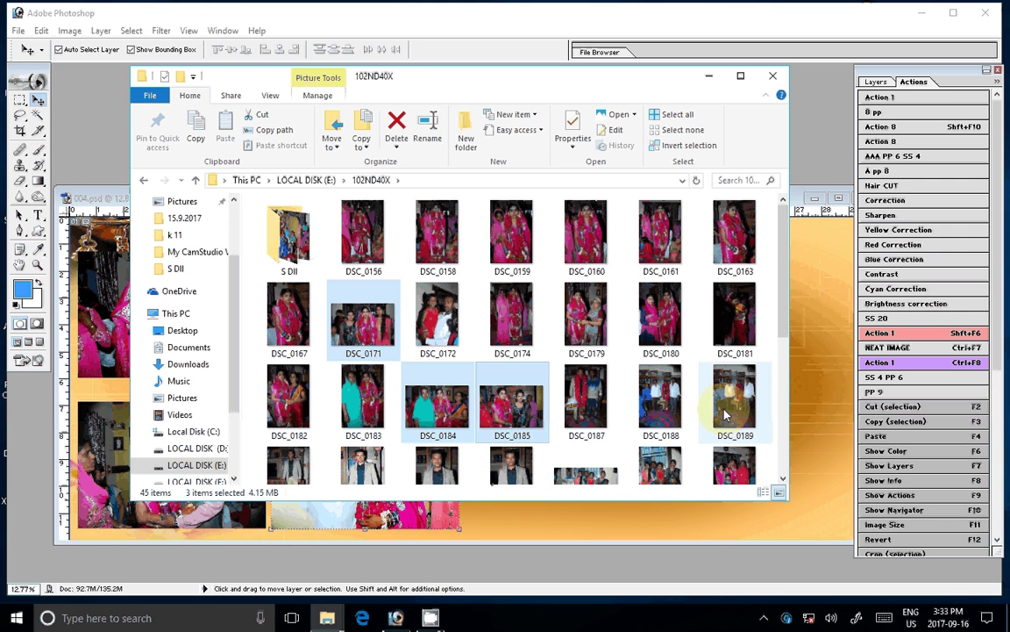
scroll(783, 341, down, 1)
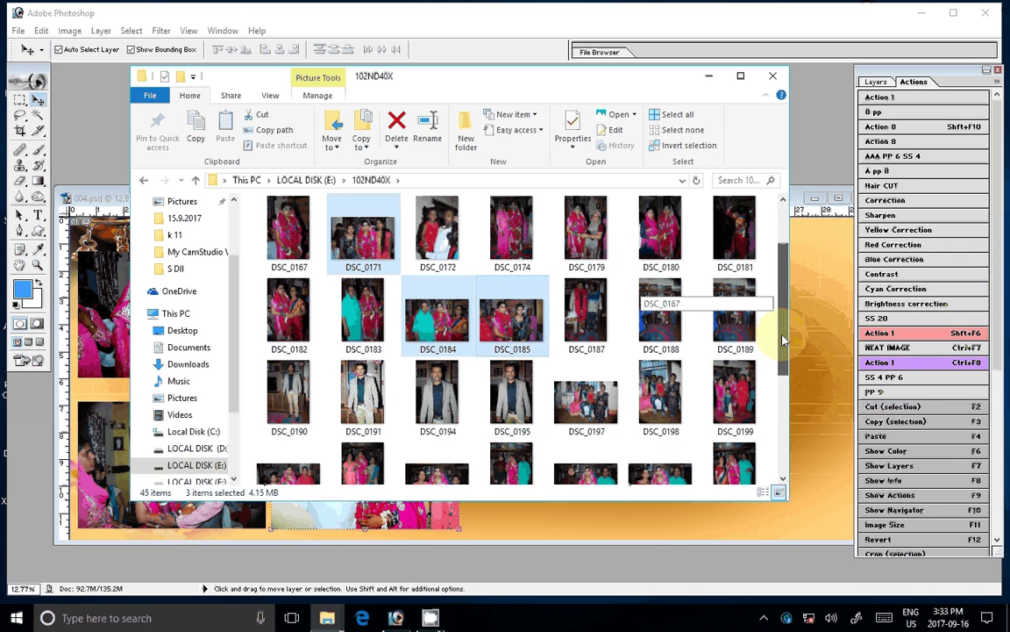
ctrl+click(578, 399)
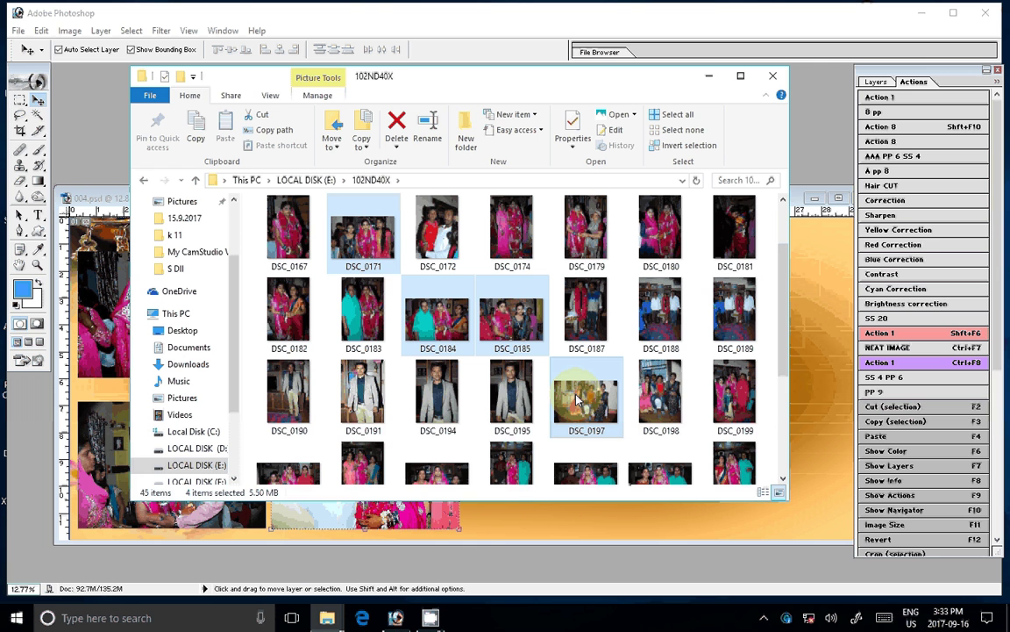
scroll(578, 399, up, 1)
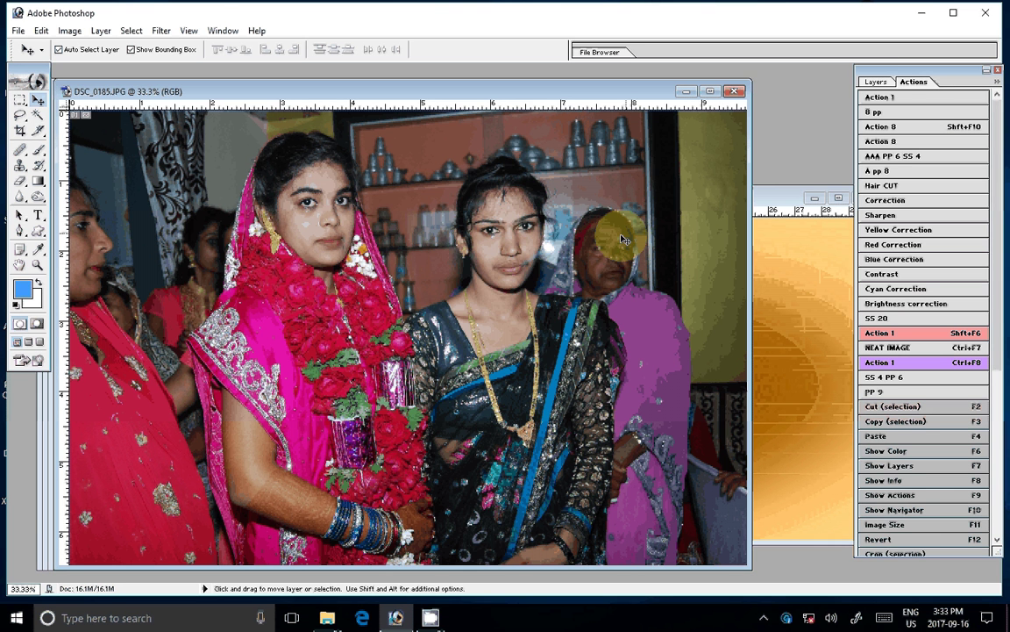
Resize DSC_0185 to 8 inches wide
key(F11)
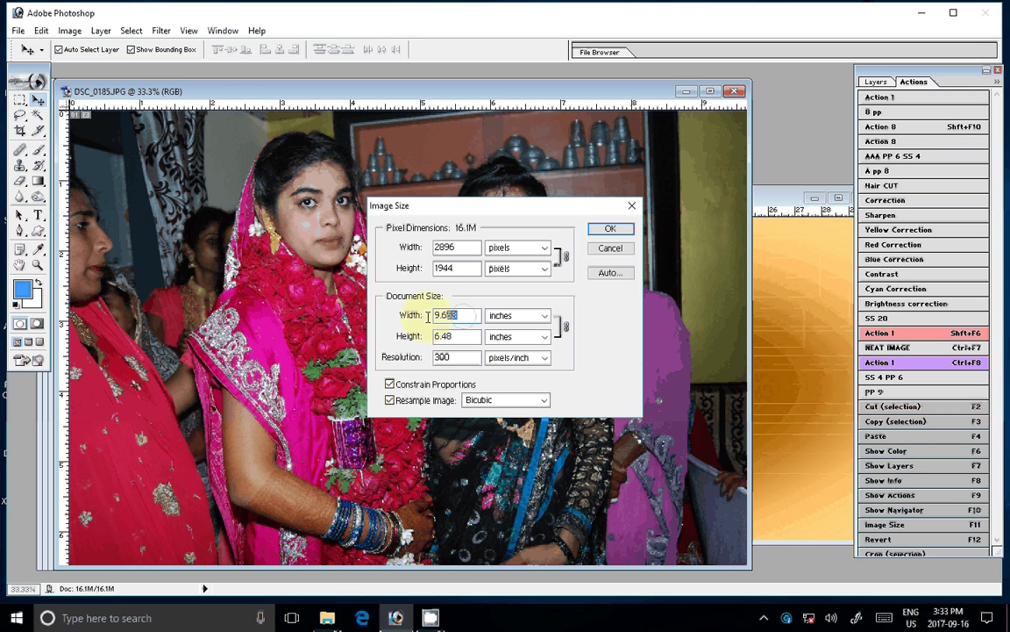
text(8)
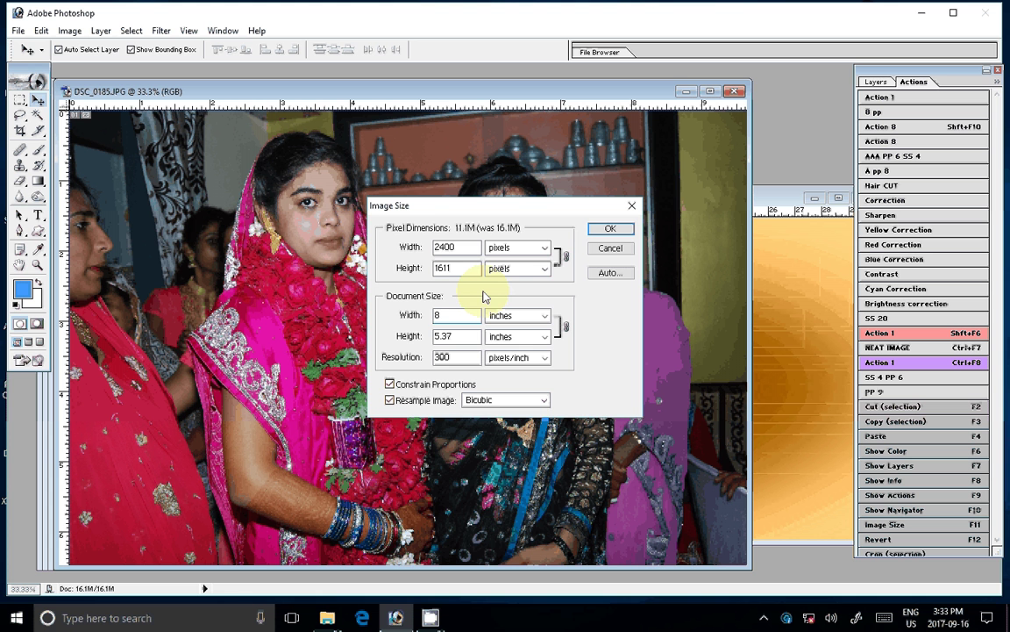
double_click(444, 315)
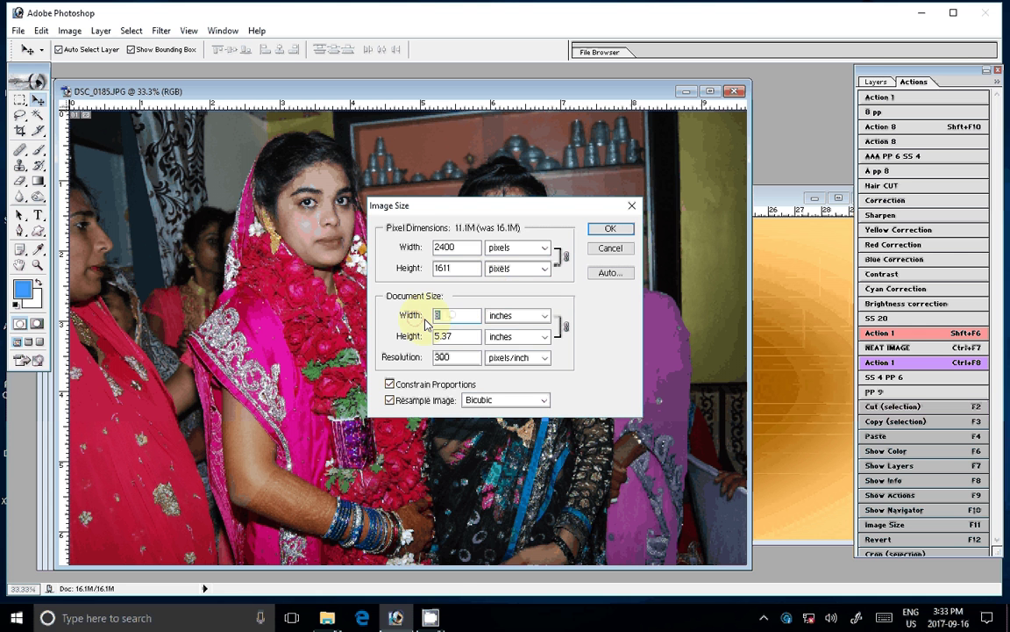
key(Return)
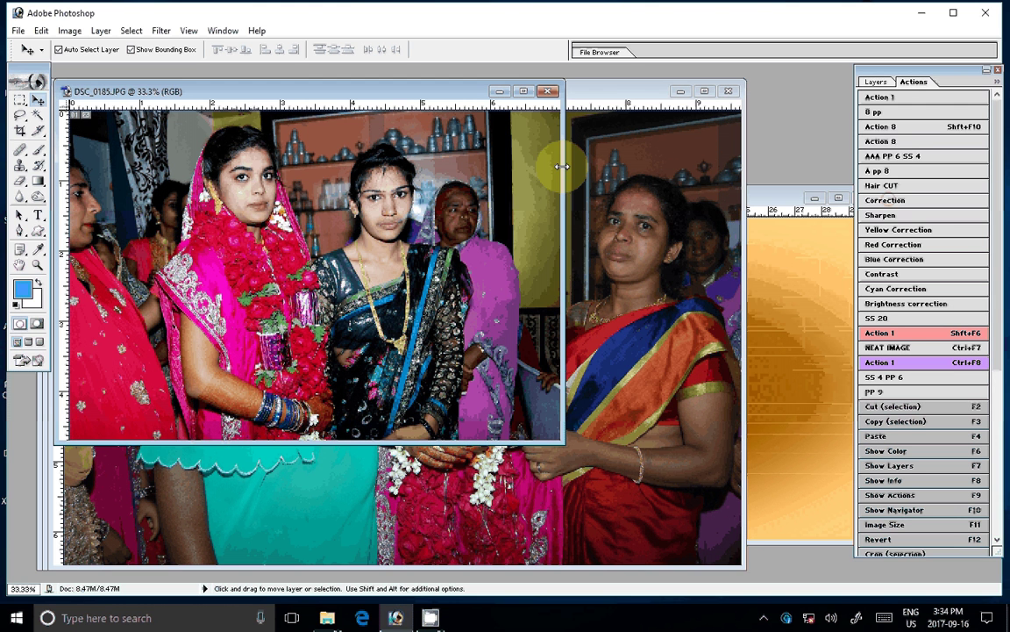
Add DSC_0185 at the right of the top row and line up the other top-row photos
drag(562, 166, 588, 279)
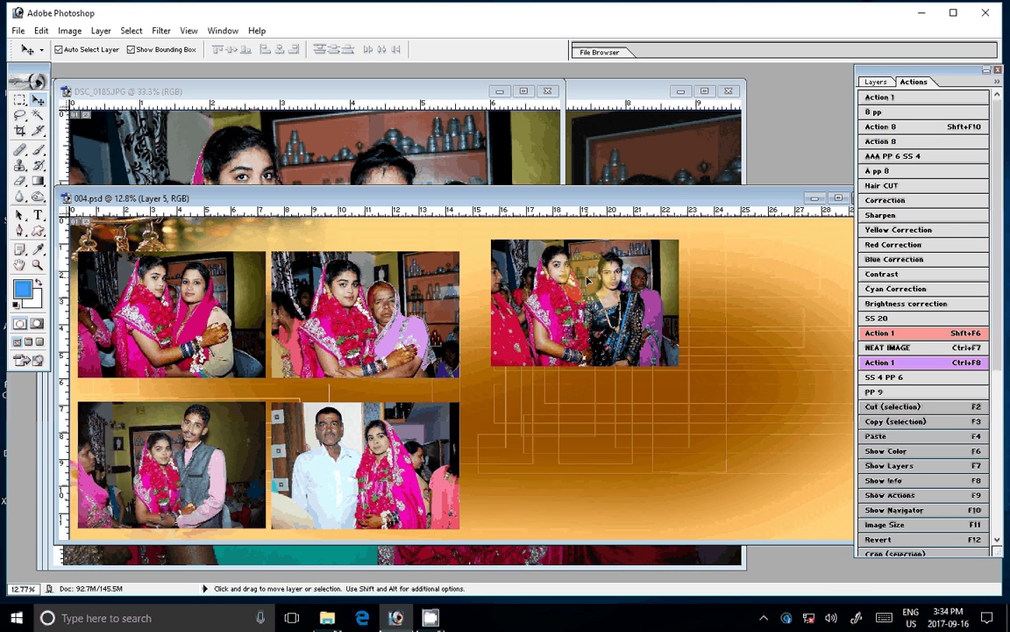
drag(588, 280, 581, 294)
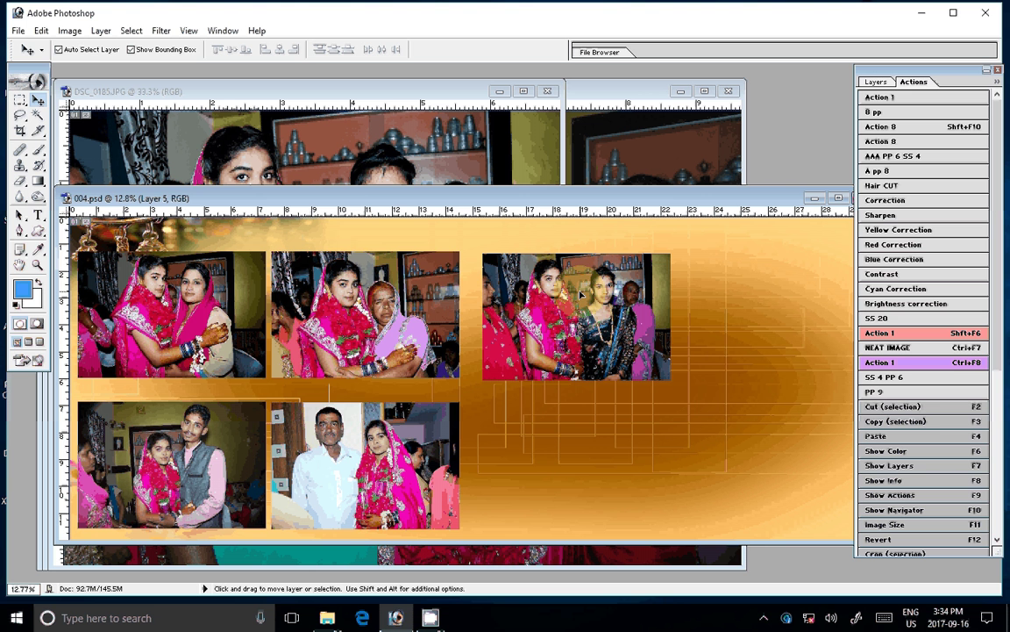
drag(581, 294, 565, 235)
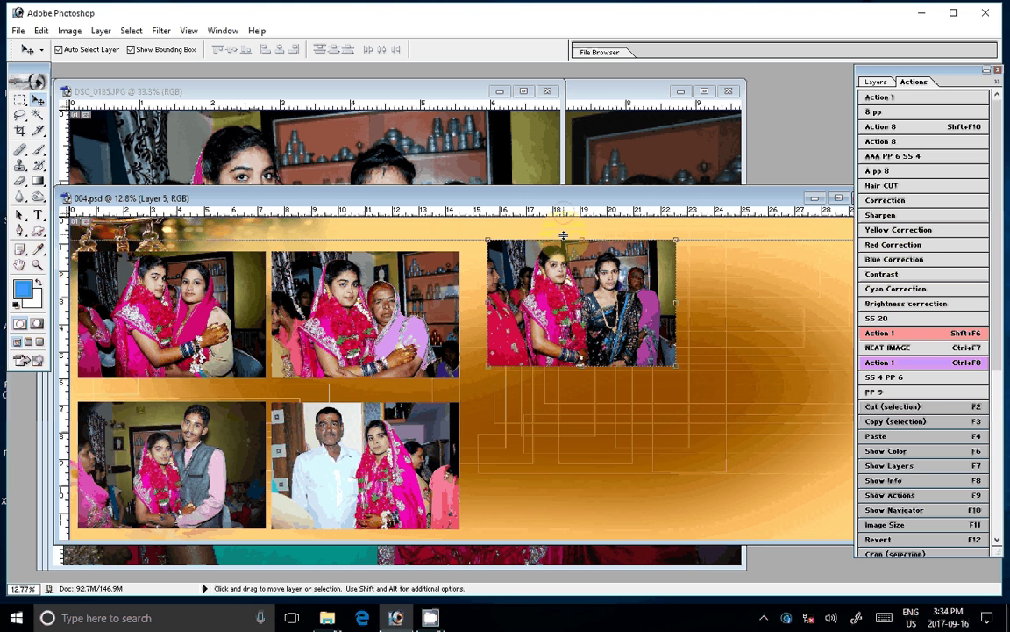
drag(365, 330, 371, 319)
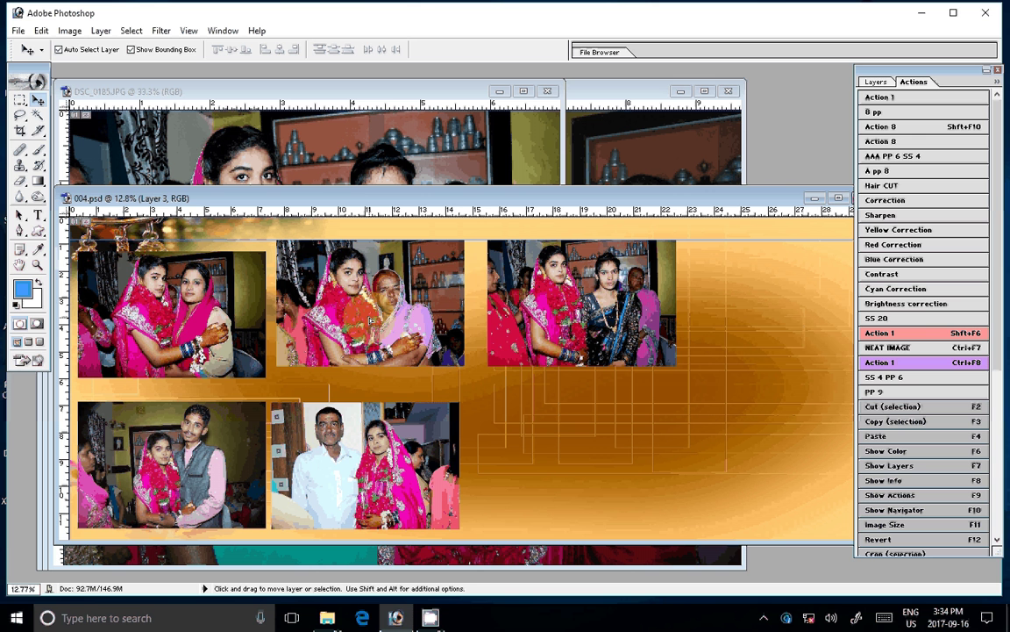
drag(371, 321, 367, 321)
drag(190, 316, 189, 304)
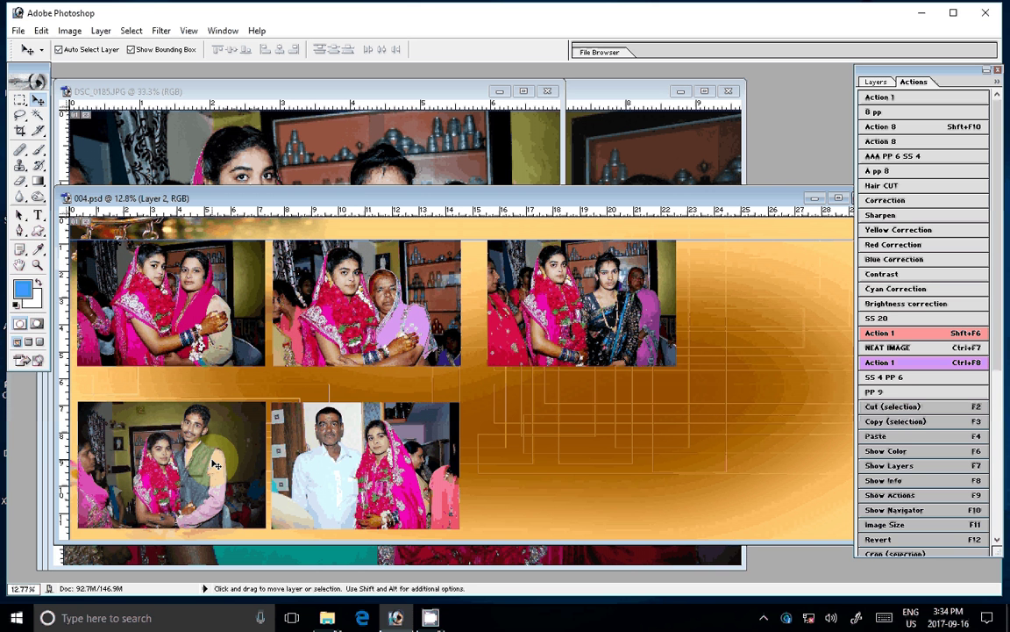
click(481, 159)
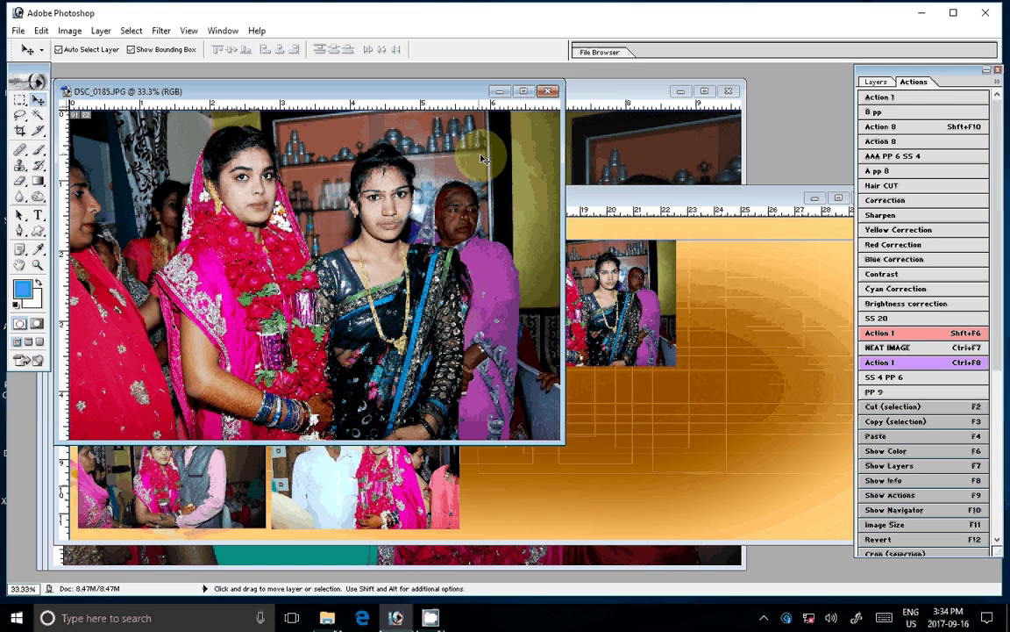
Brighten DSC_0184 with the action and resize it to 7 inches wide
key(ctrl+Tab)
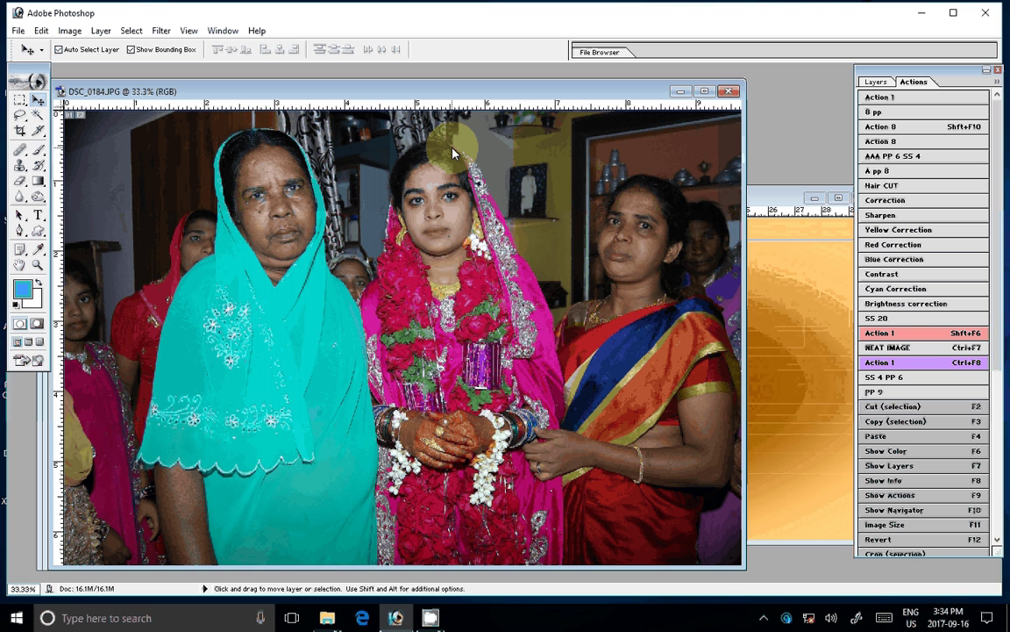
key(shift+F6)
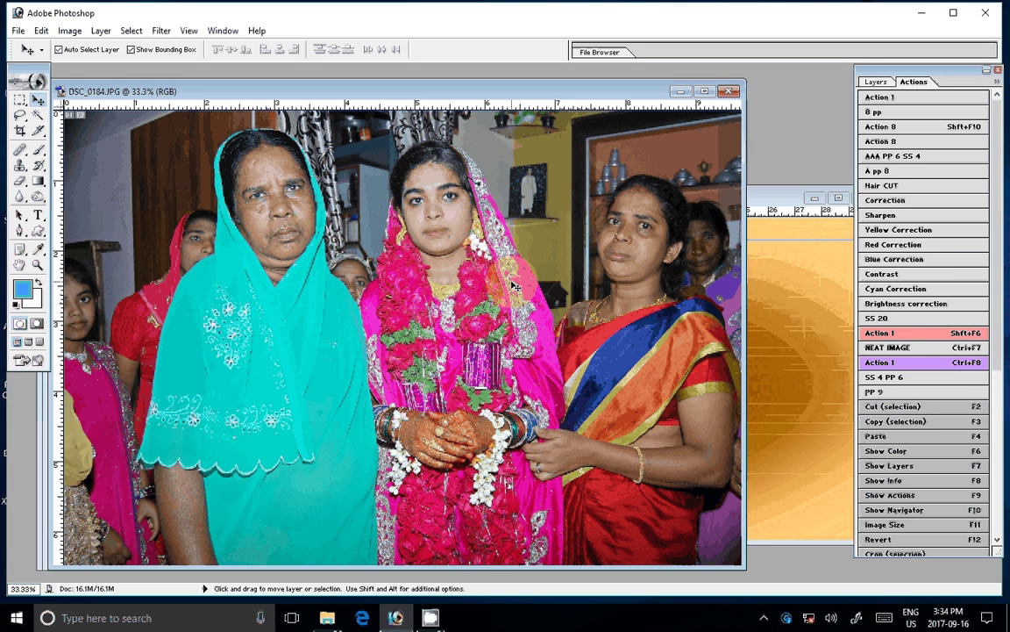
key(F11)
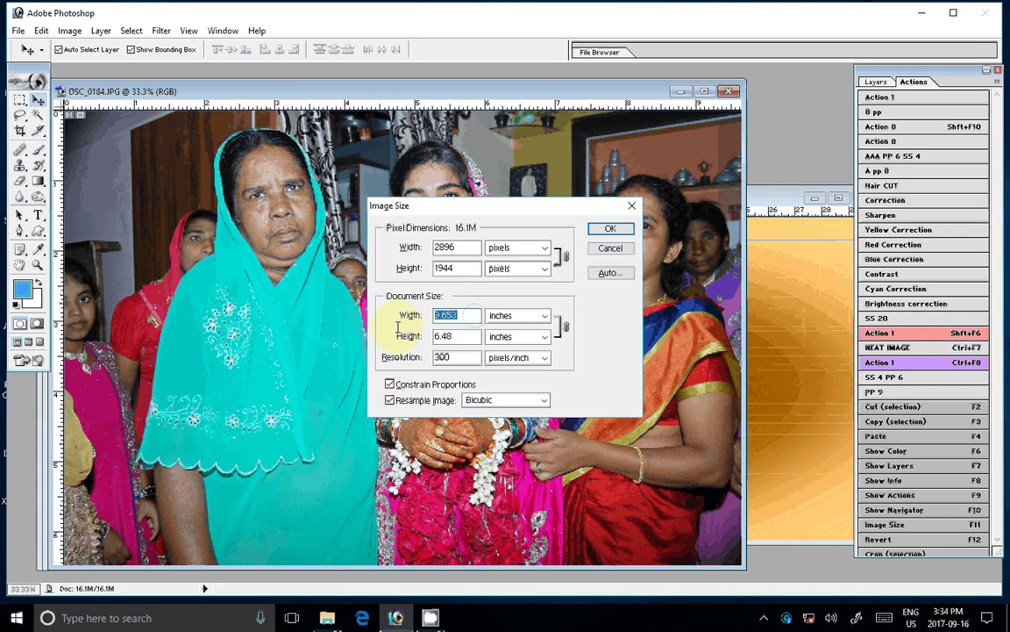
text(7)
click(609, 228)
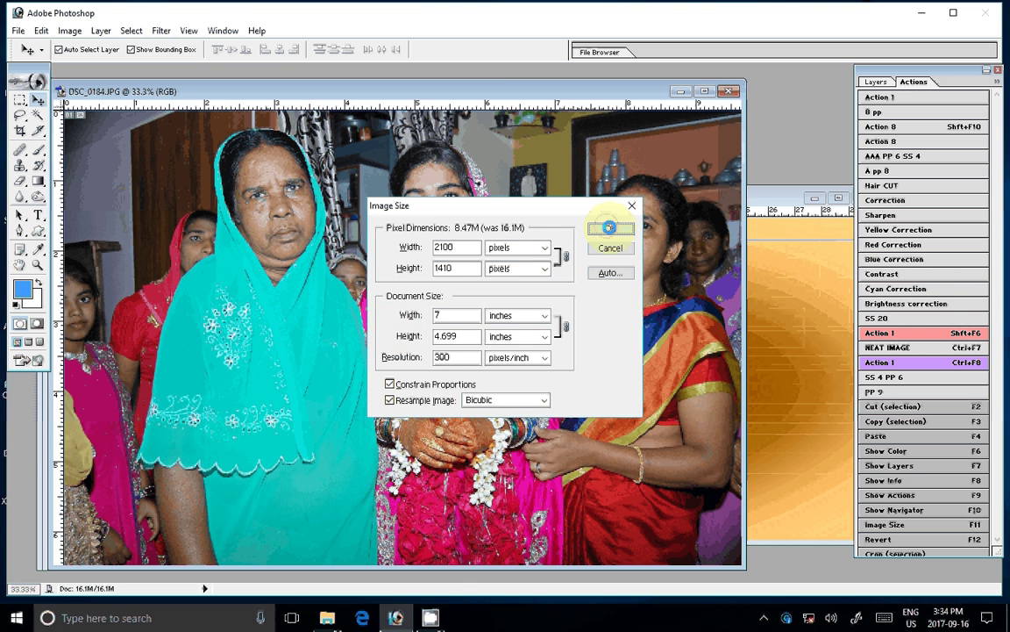
click(737, 303)
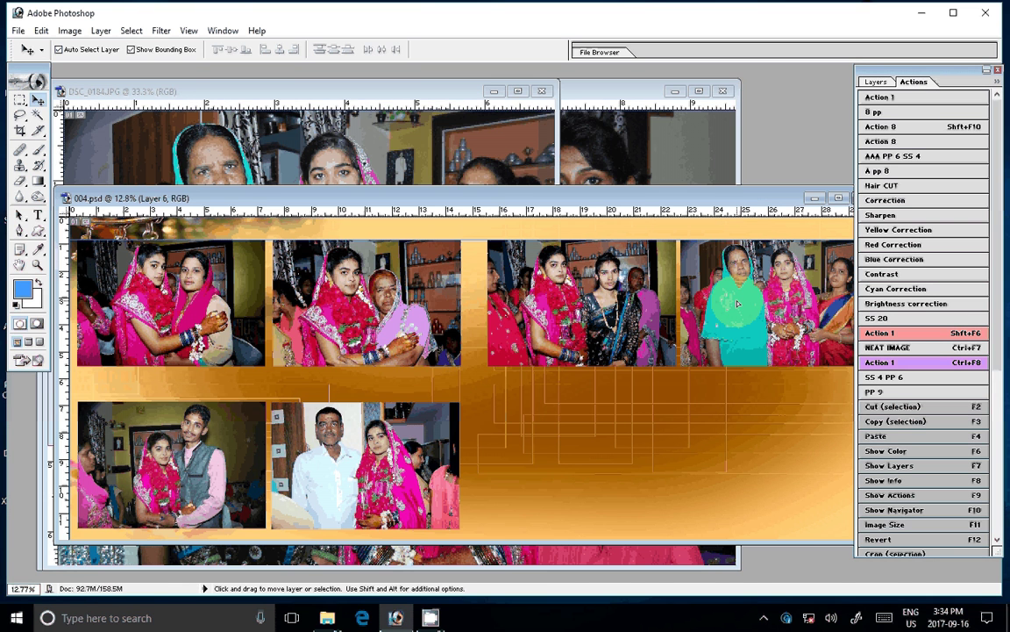
Move the album window aside and close DSC_0184, answering the save prompt
drag(669, 200, 626, 203)
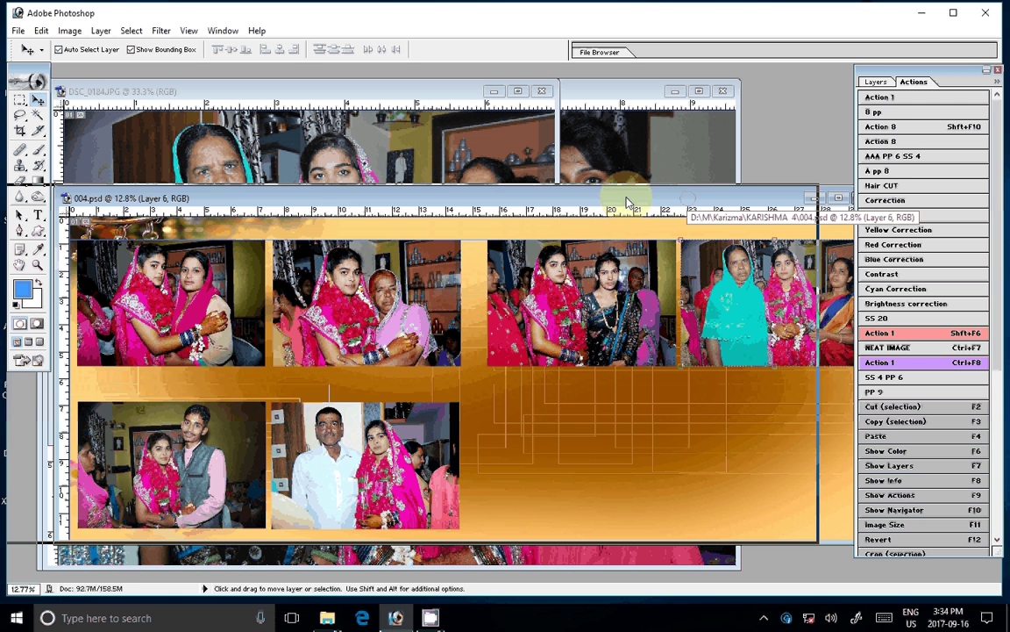
click(529, 150)
key(ctrl+w)
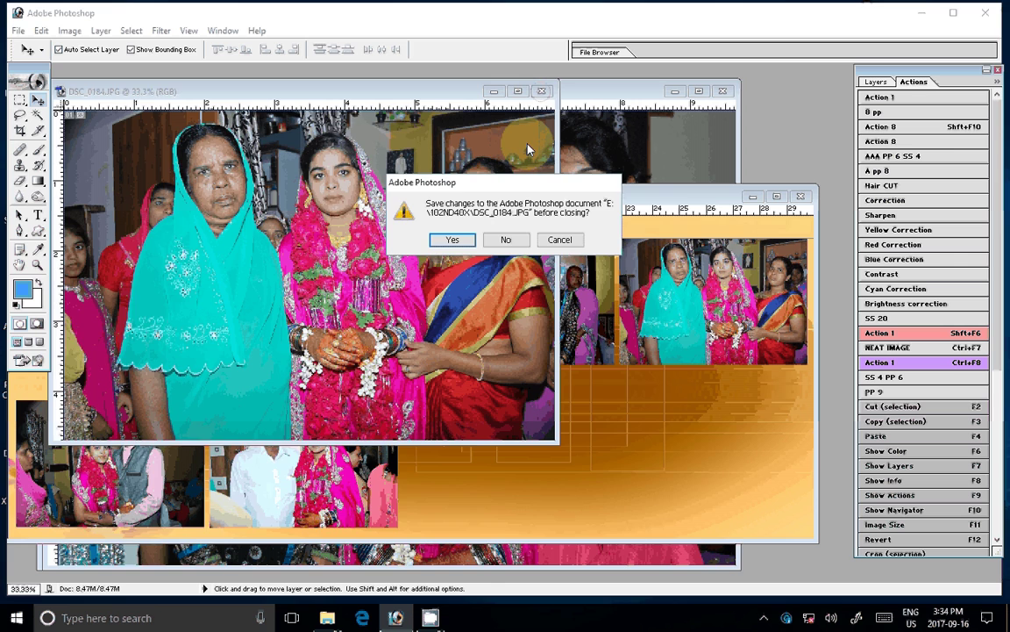
key(n)
click(933, 136)
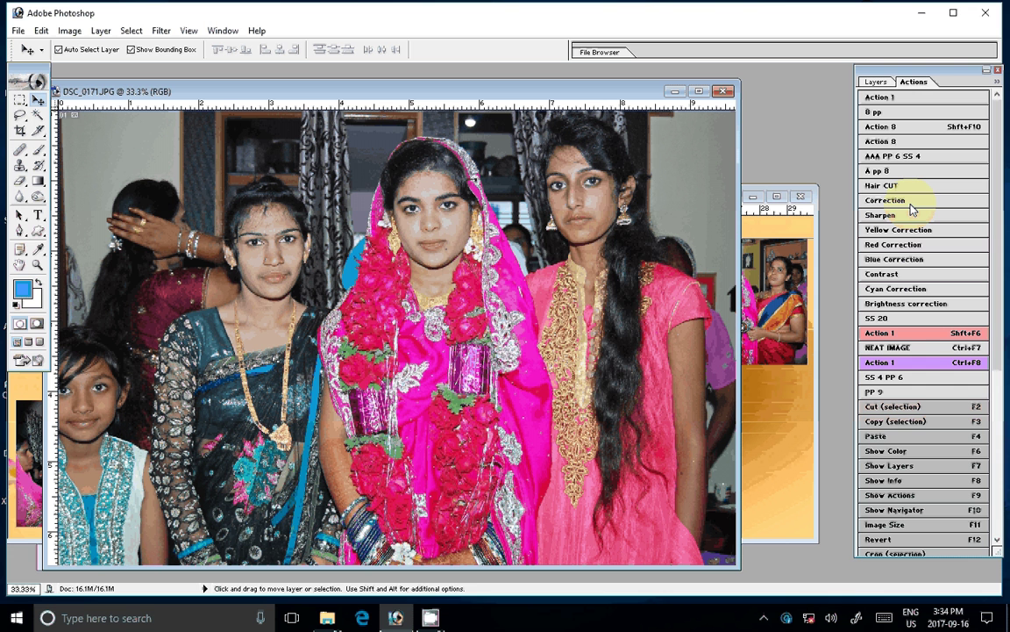
Brighten DSC_0171 and resize it to 9 inches wide
click(910, 203)
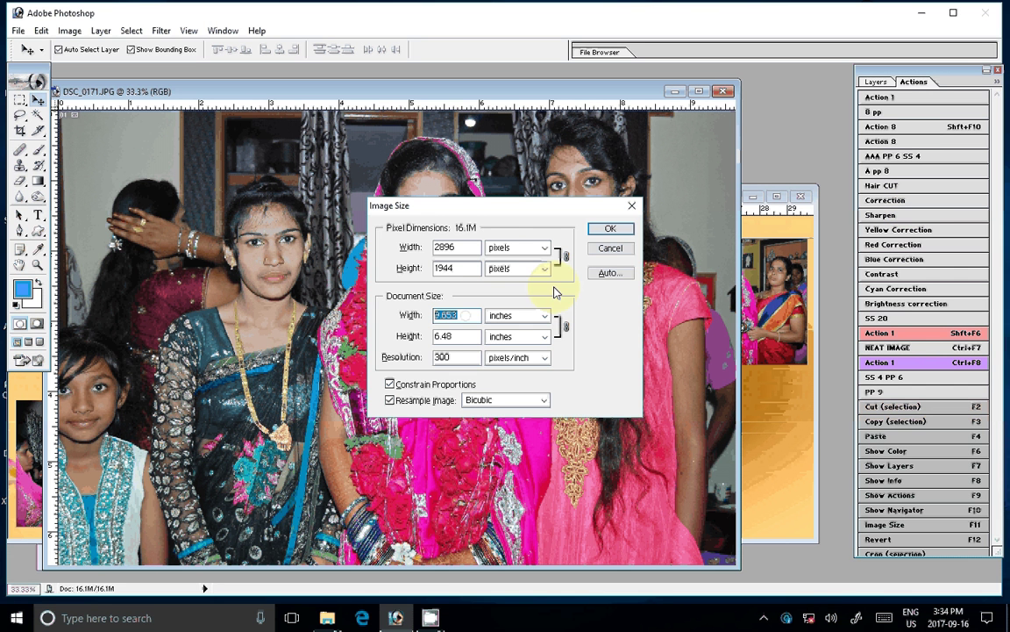
text(9)
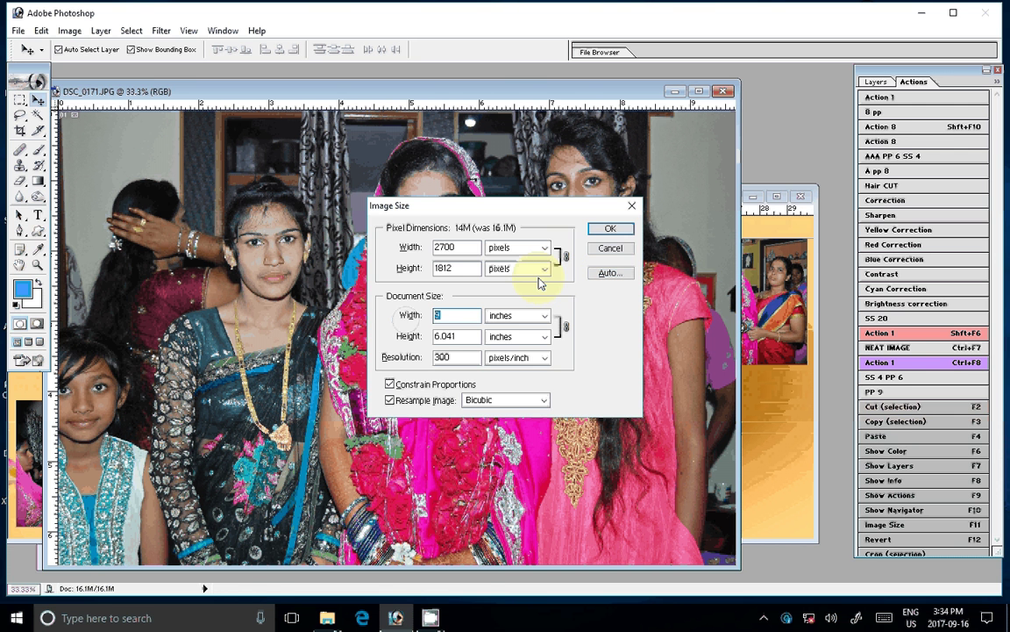
click(614, 229)
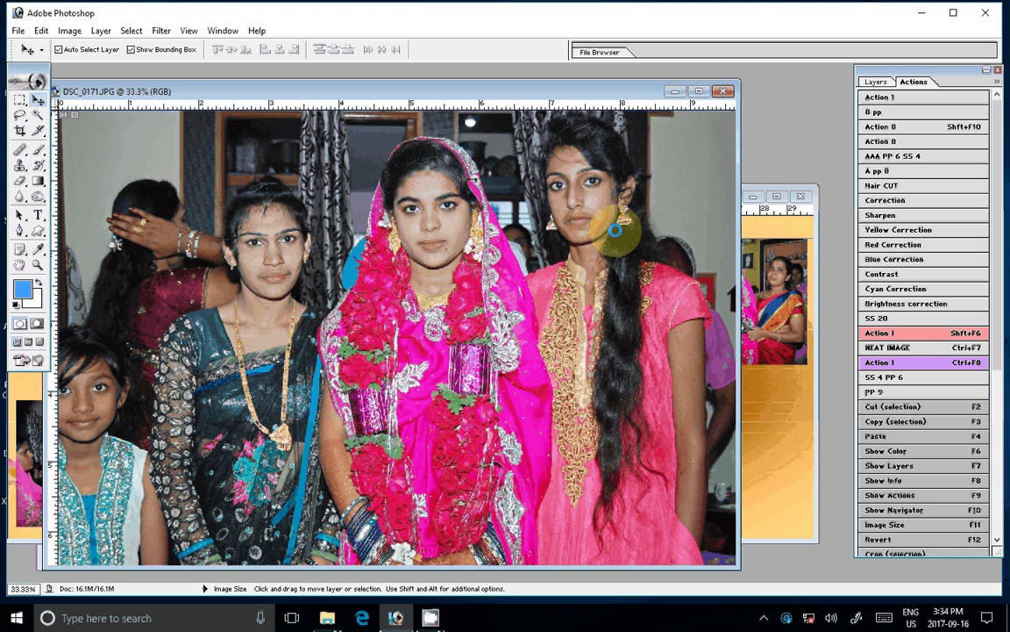
Place DSC_0171 in the layout's lower-right slot, nudge it into position, and close it
drag(614, 230, 721, 431)
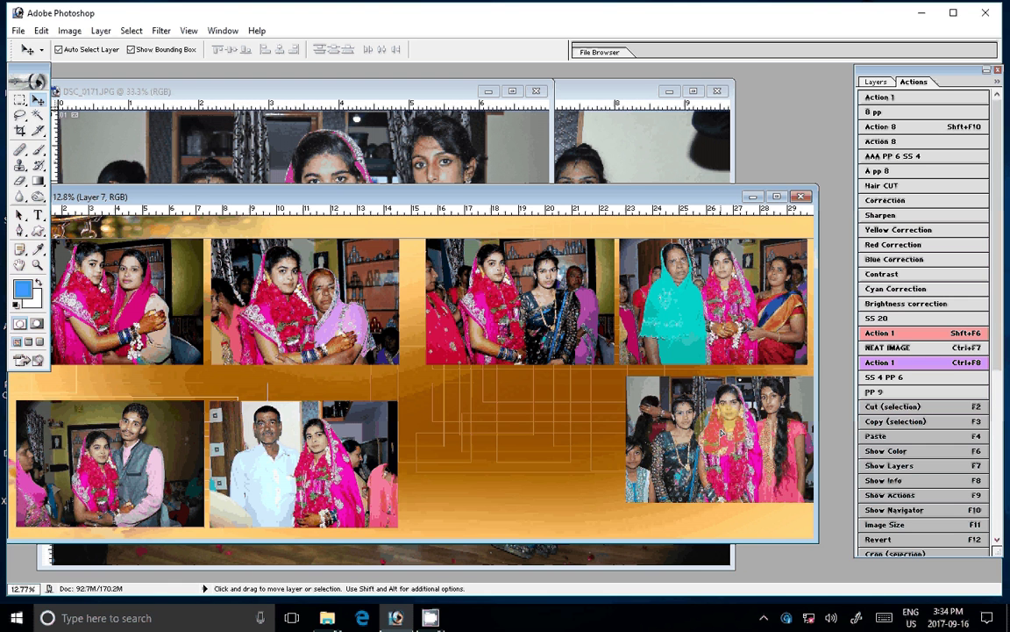
drag(722, 432, 713, 428)
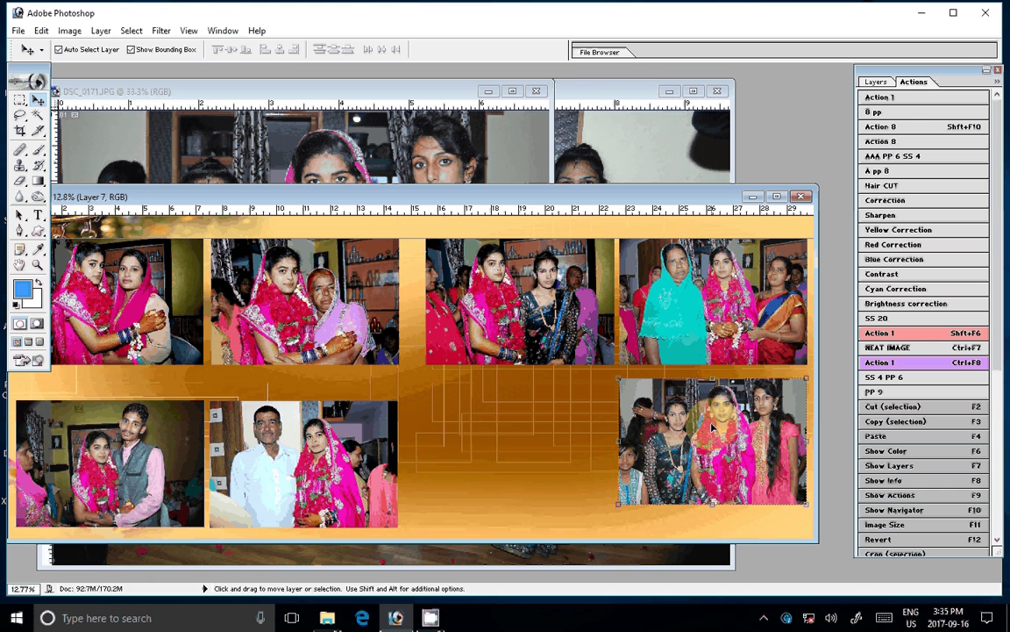
click(536, 91)
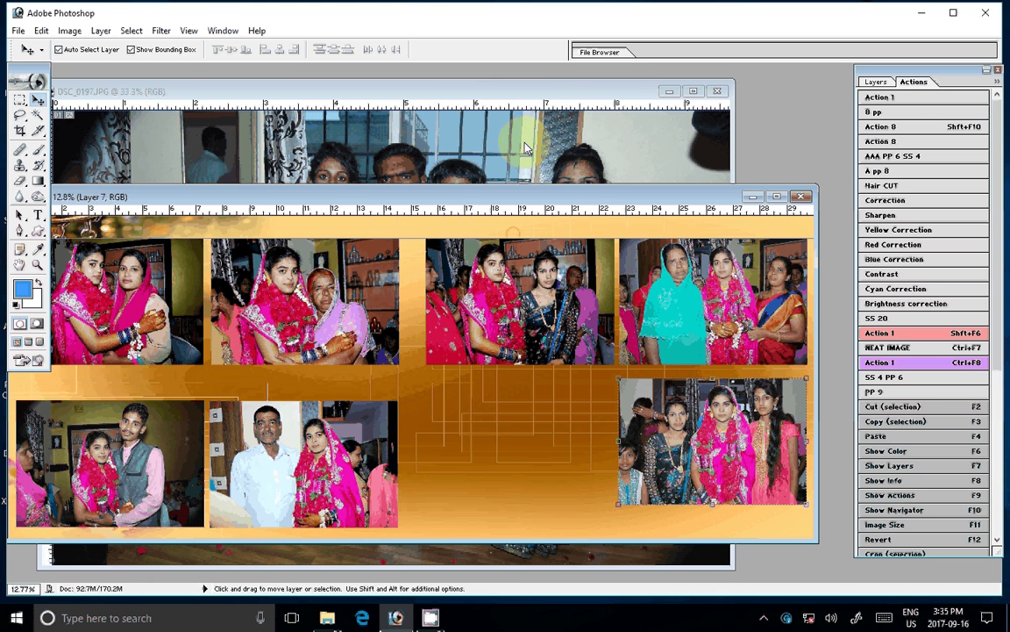
click(524, 149)
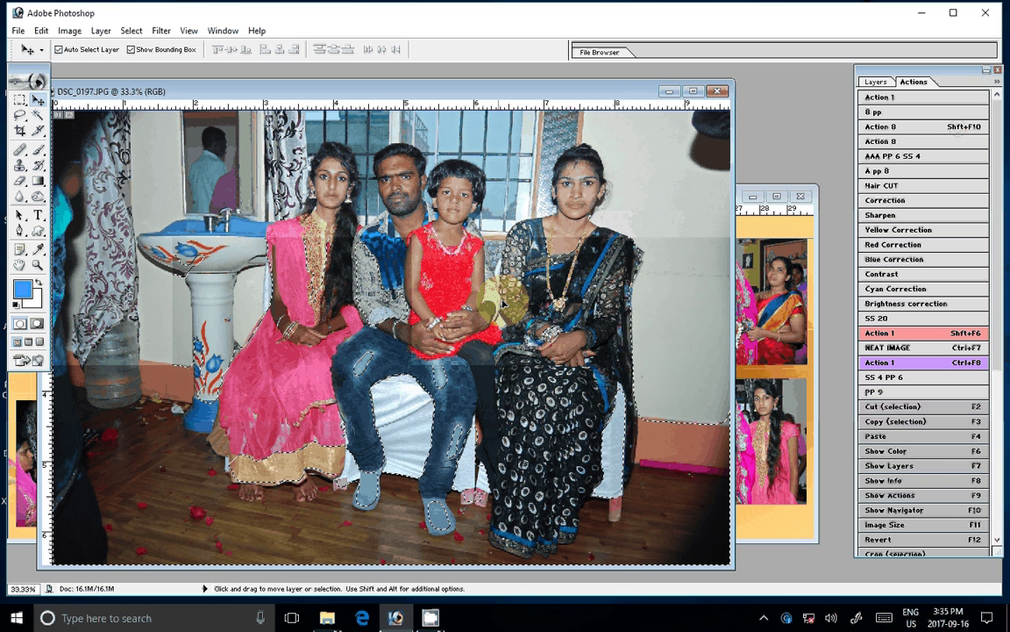
Resize DSC_0197 to 7 inches wide and place it in the lower-middle slot
key(F11)
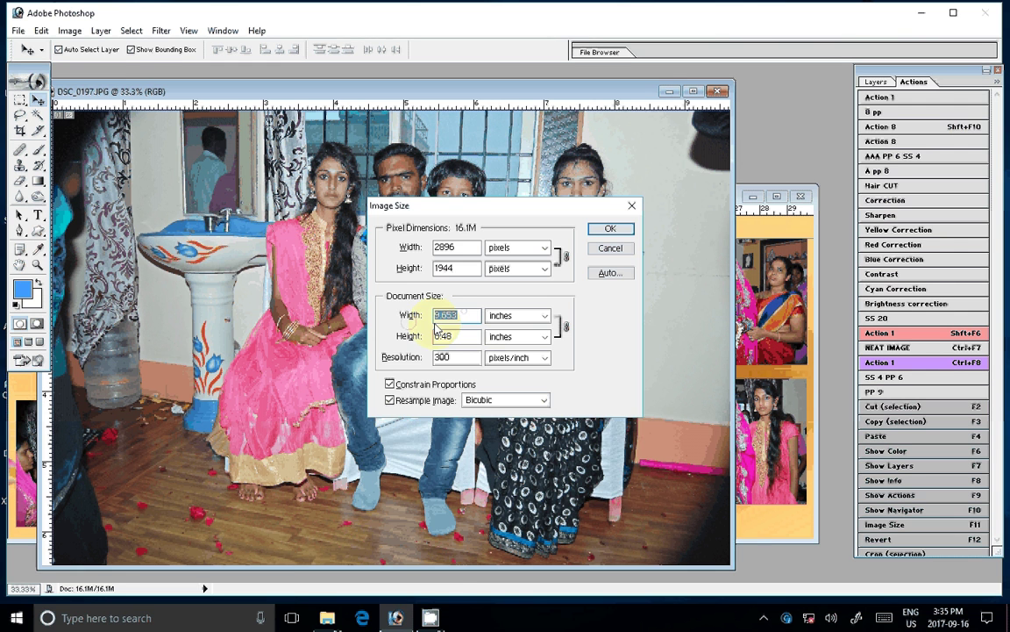
text(7)
key(Return)
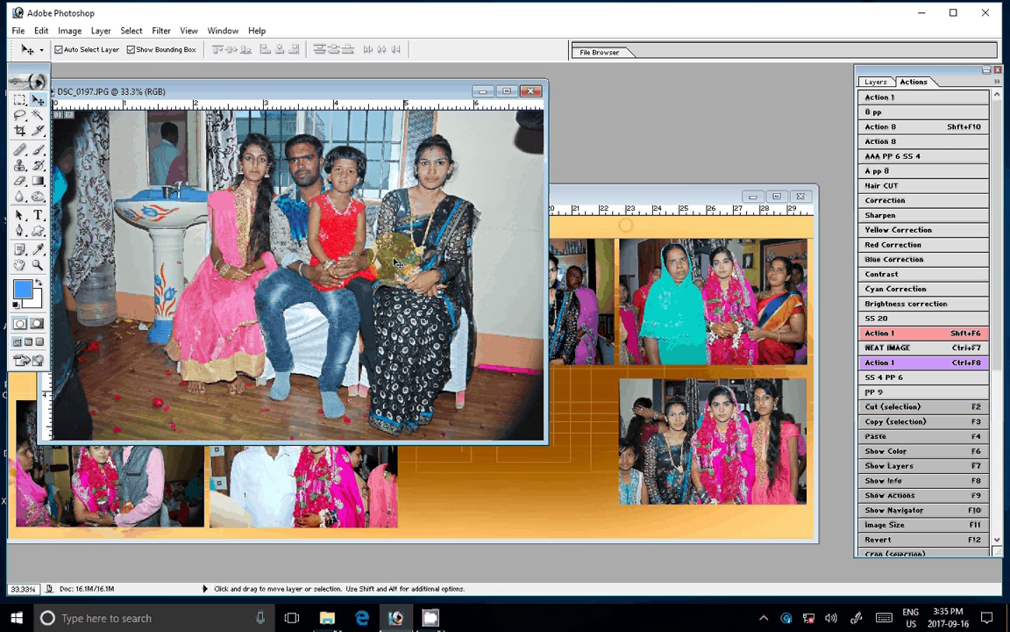
drag(397, 261, 542, 438)
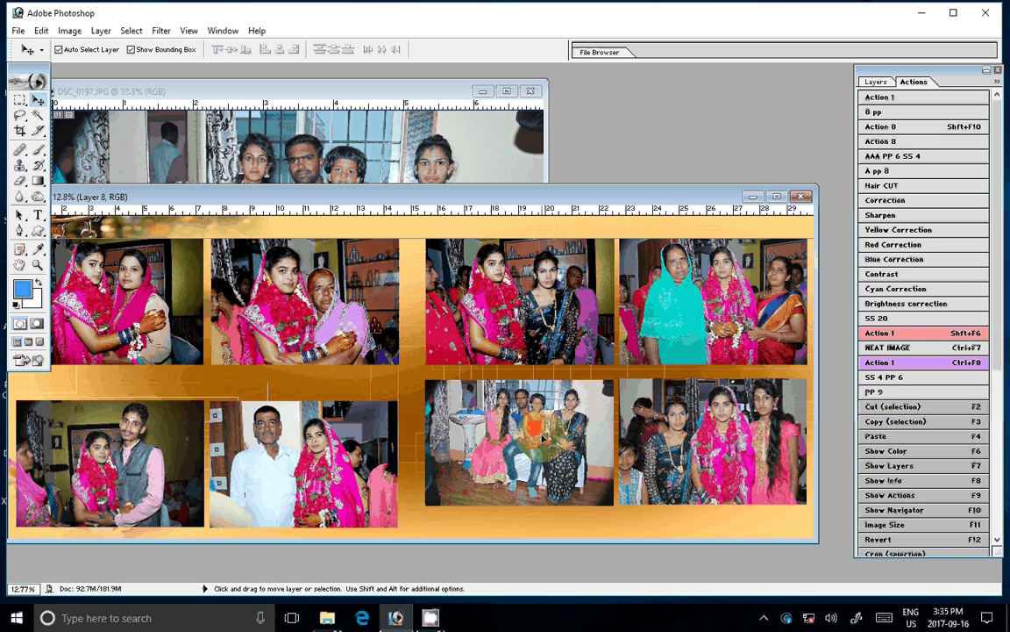
click(580, 390)
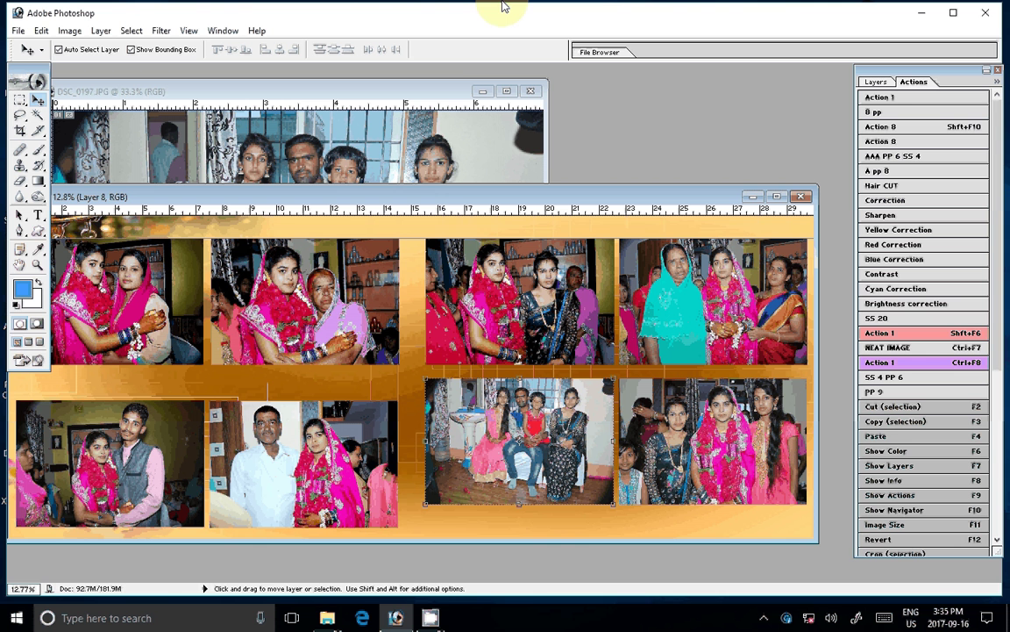
Raise the bottom-left photos so the bottom row lines up
drag(270, 459, 269, 439)
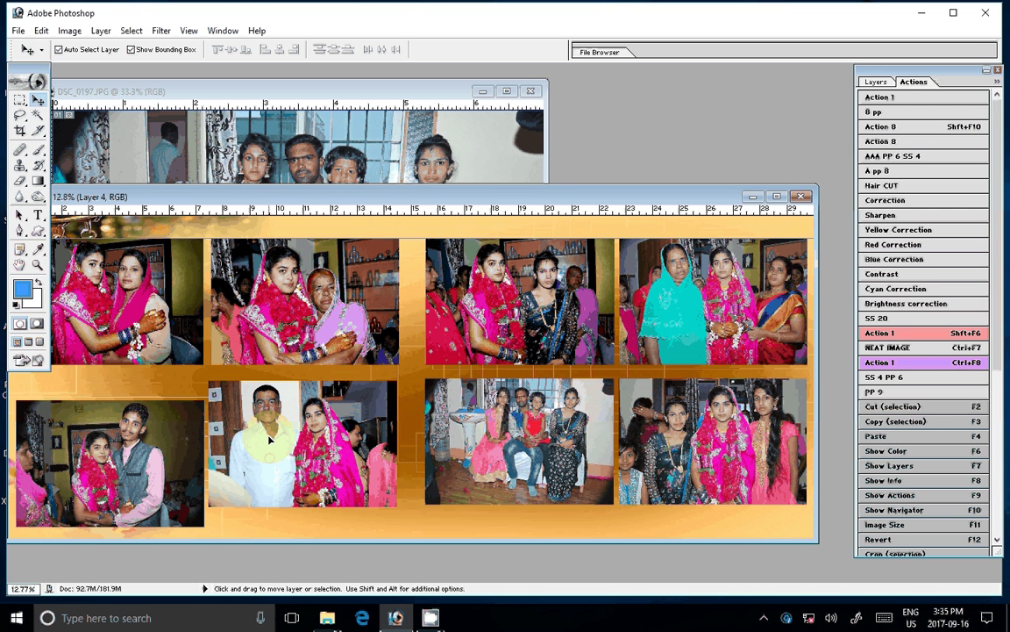
drag(270, 440, 273, 437)
drag(121, 478, 123, 460)
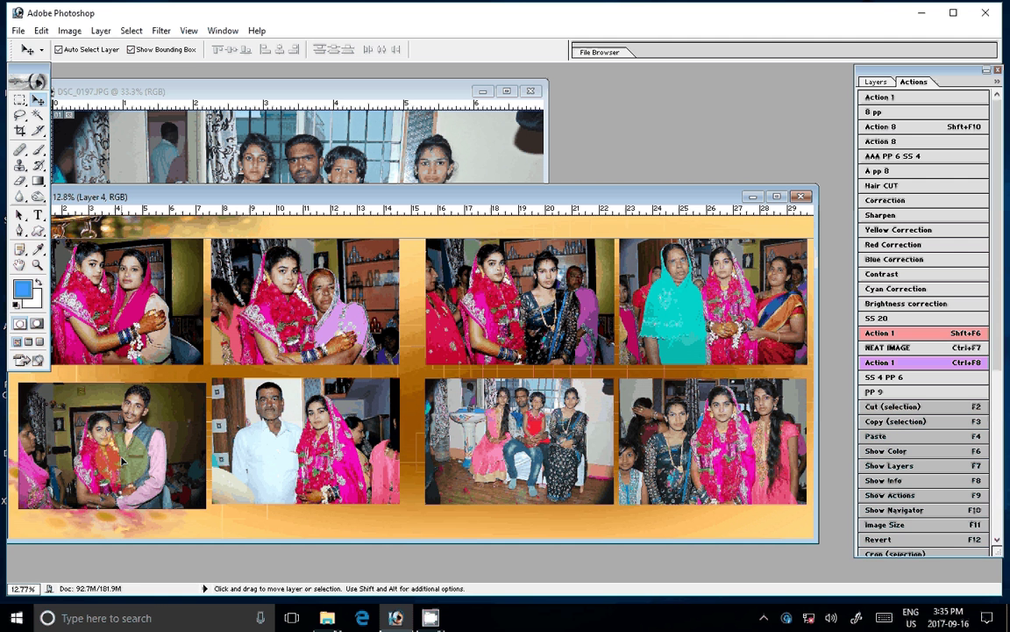
Nudge the bottom-left couple photo up slightly and select the top-left photo
drag(122, 460, 123, 456)
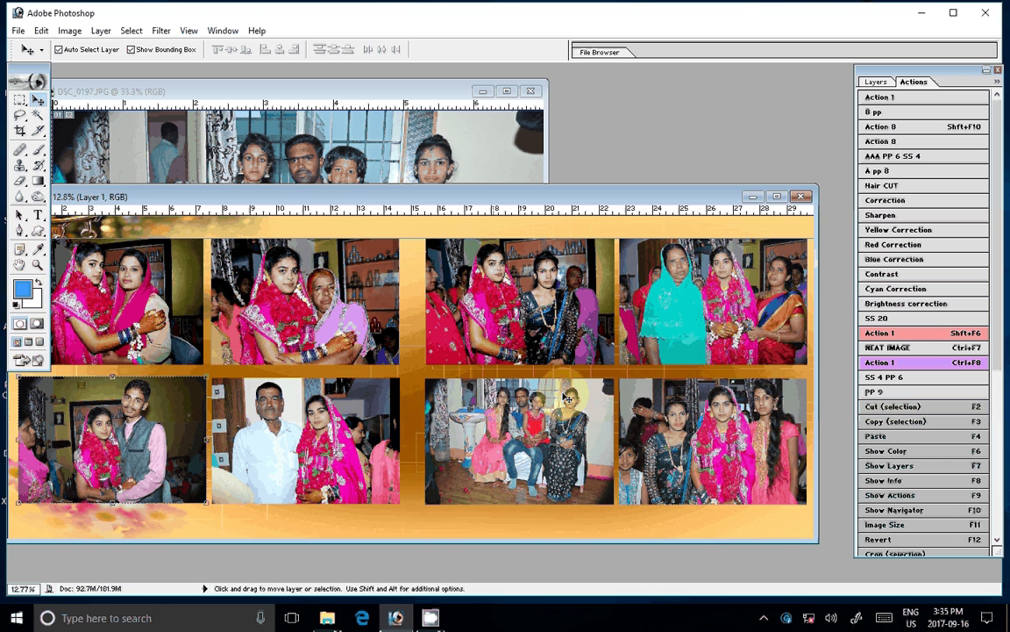
scroll(237, 331, down, 1)
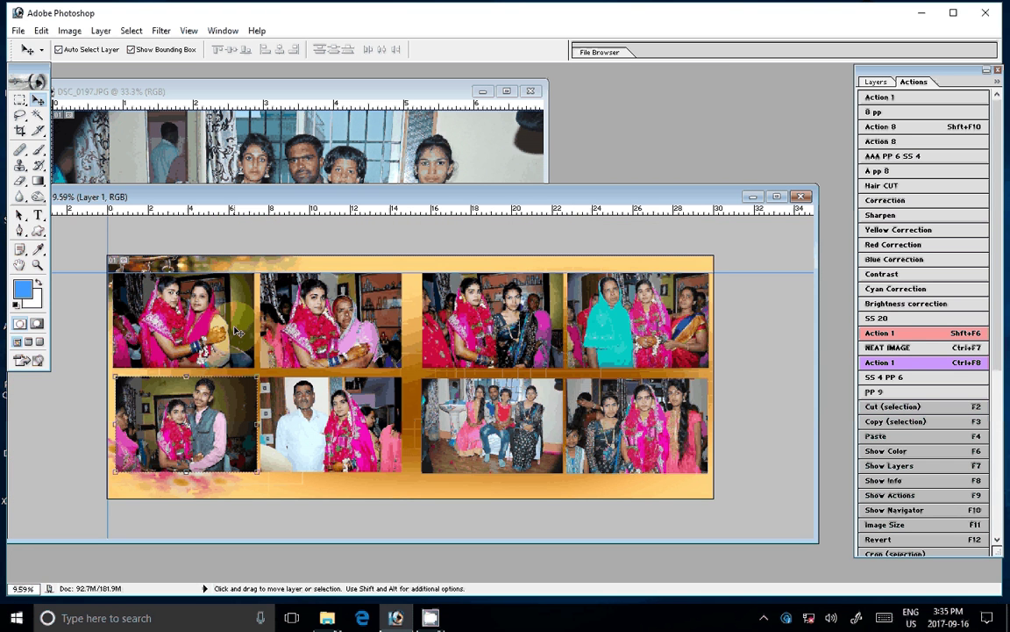
click(236, 331)
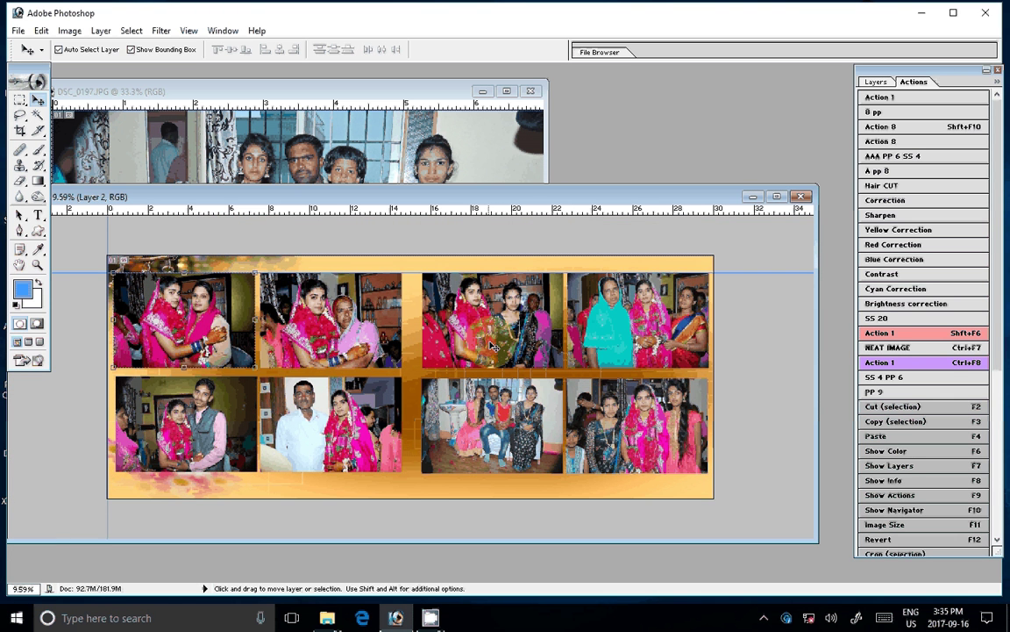
Hide the Background layer and merge the eight photo layers into a single Layer 5
click(877, 81)
click(865, 259)
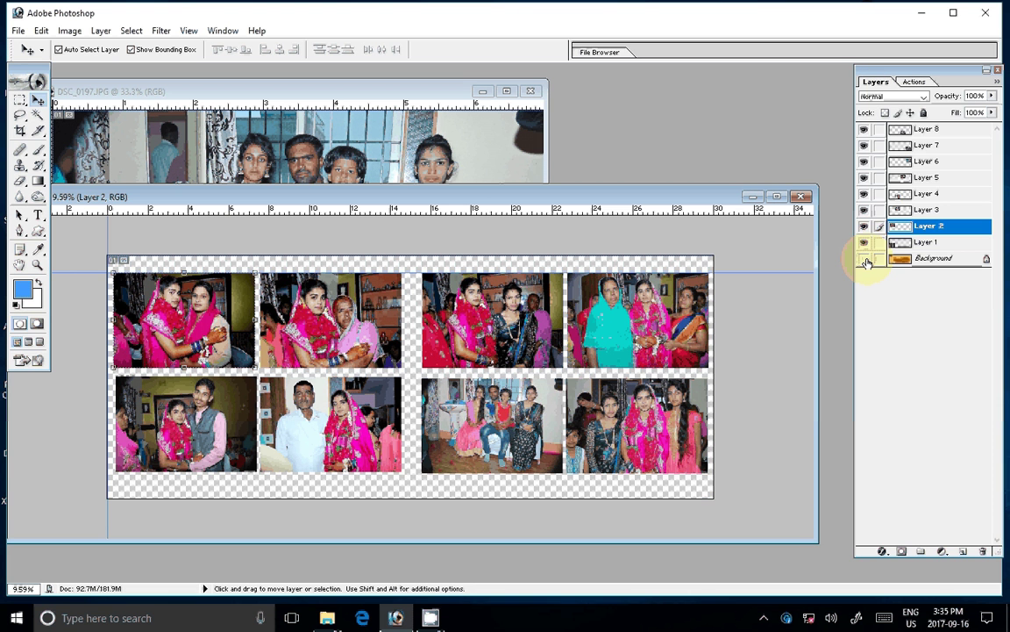
key(ctrl+shift+e)
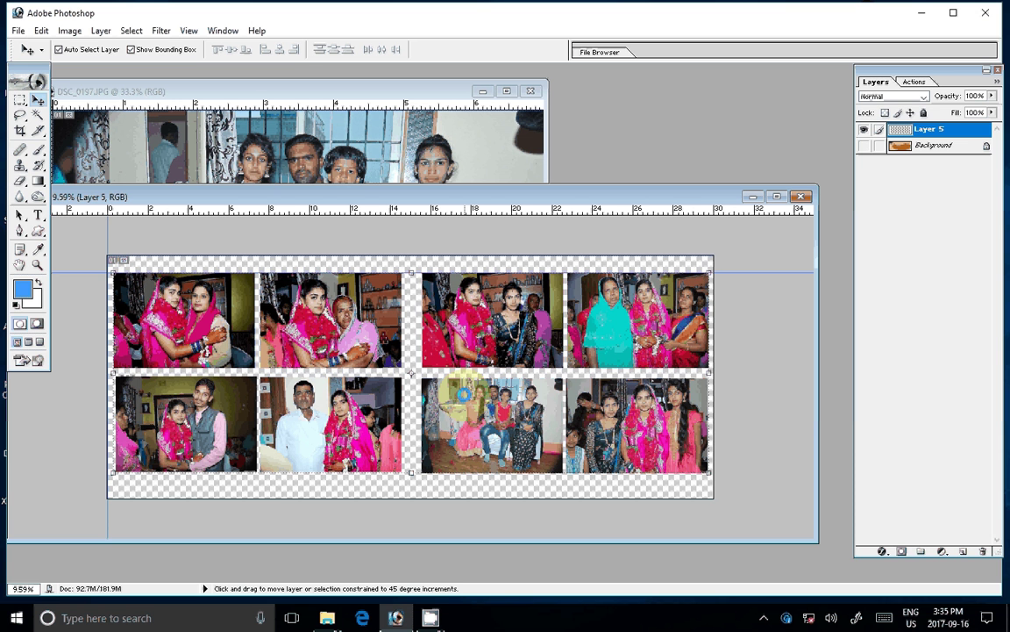
click(882, 551)
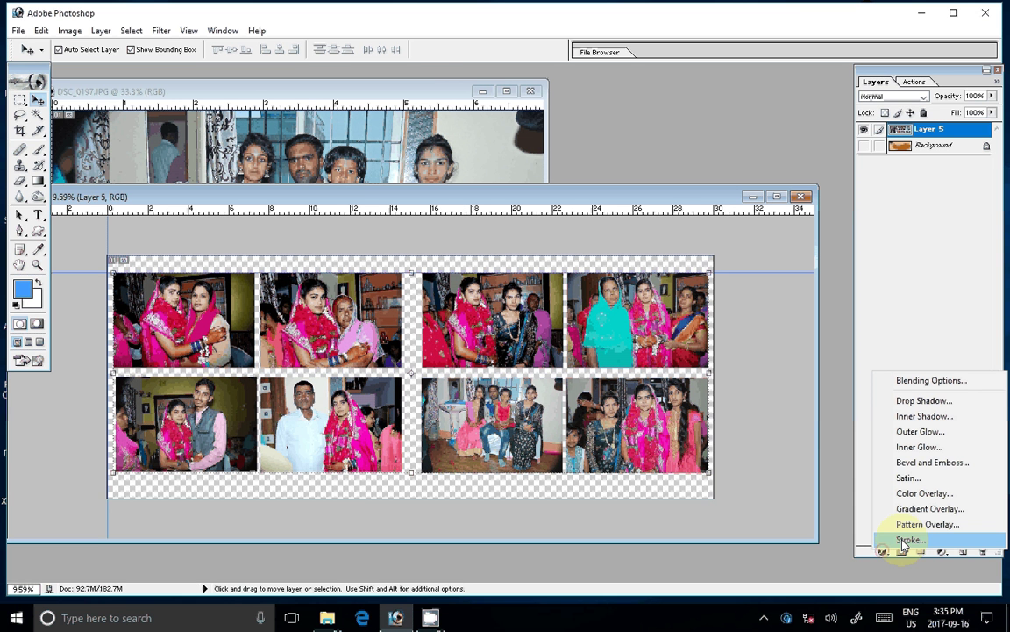
Add a 3 px yellow pattern-fill stroke effect around the merged photos
click(905, 540)
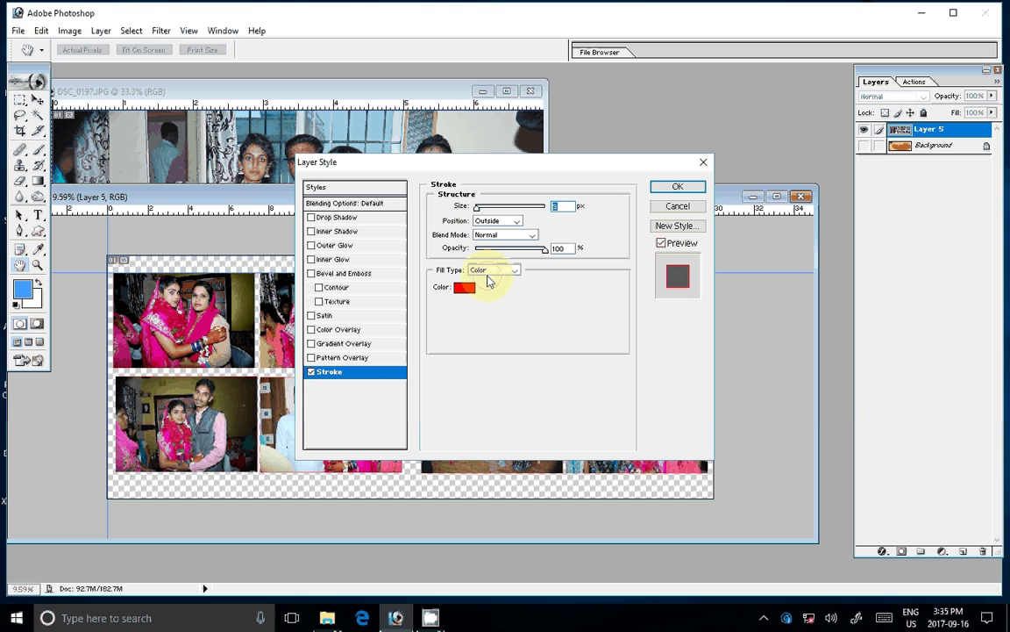
click(491, 271)
click(480, 304)
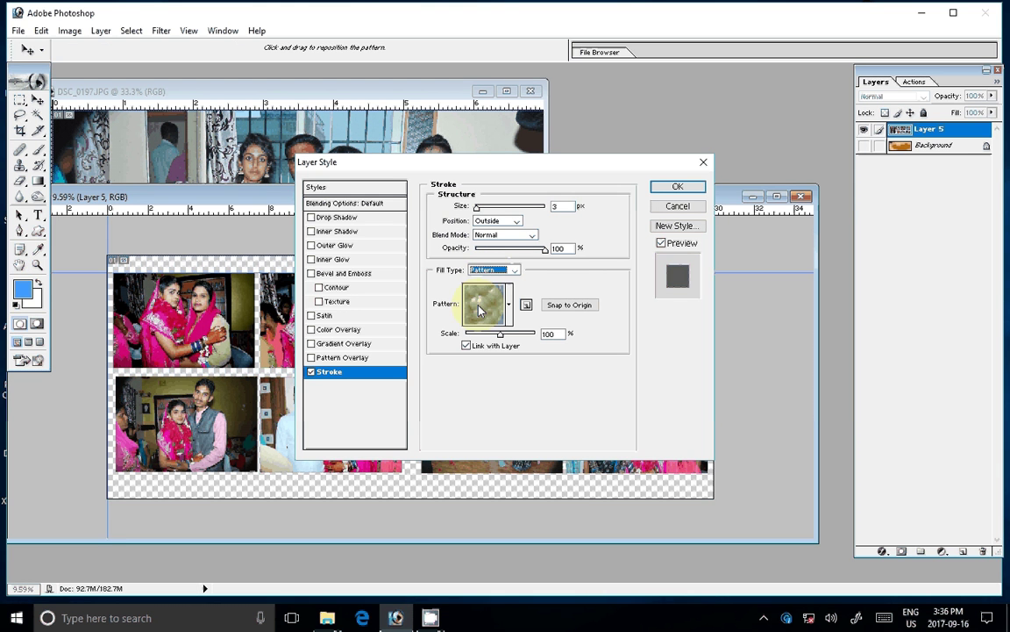
click(462, 420)
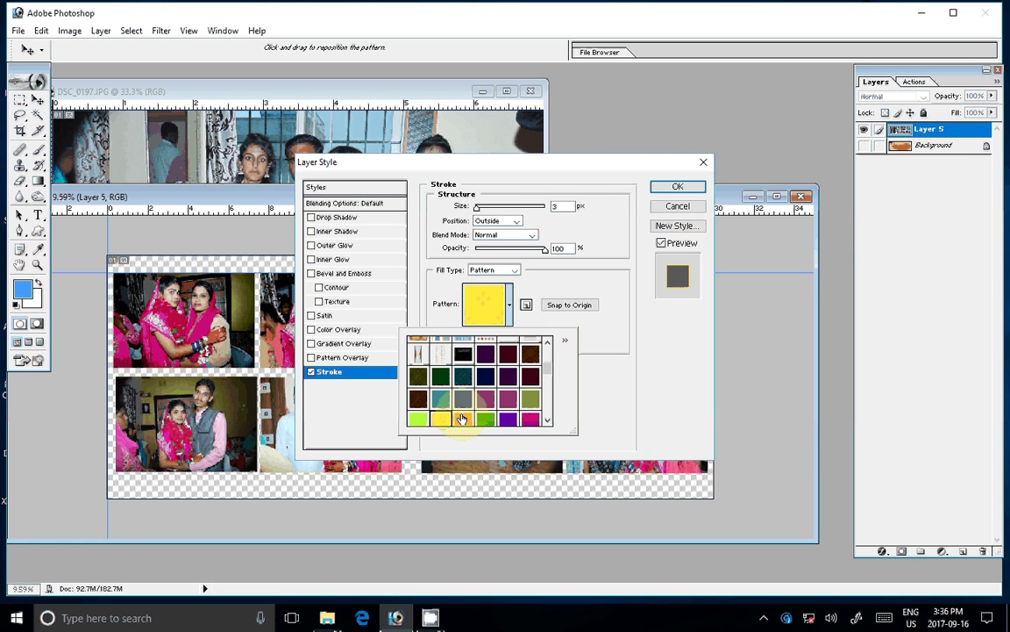
click(537, 220)
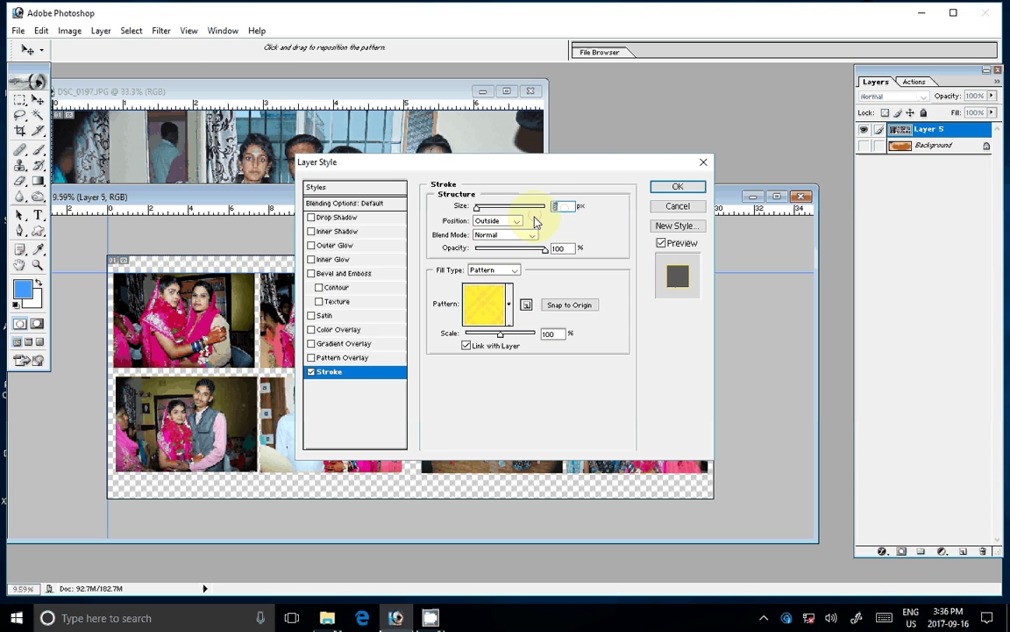
click(657, 187)
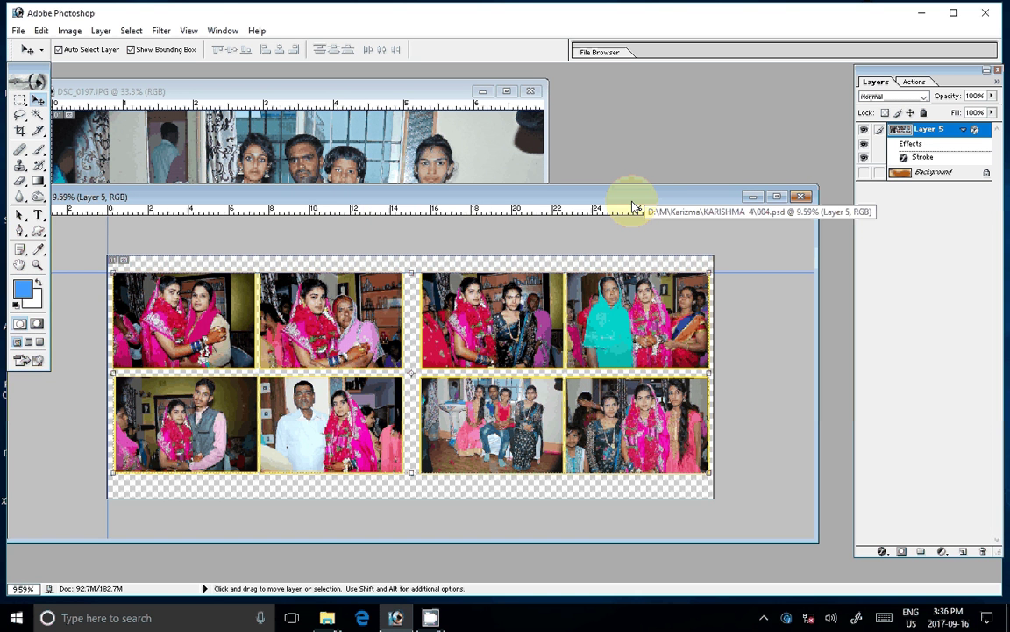
Close DSC_0197.JPG without saving and make the Background layer visible again
click(530, 92)
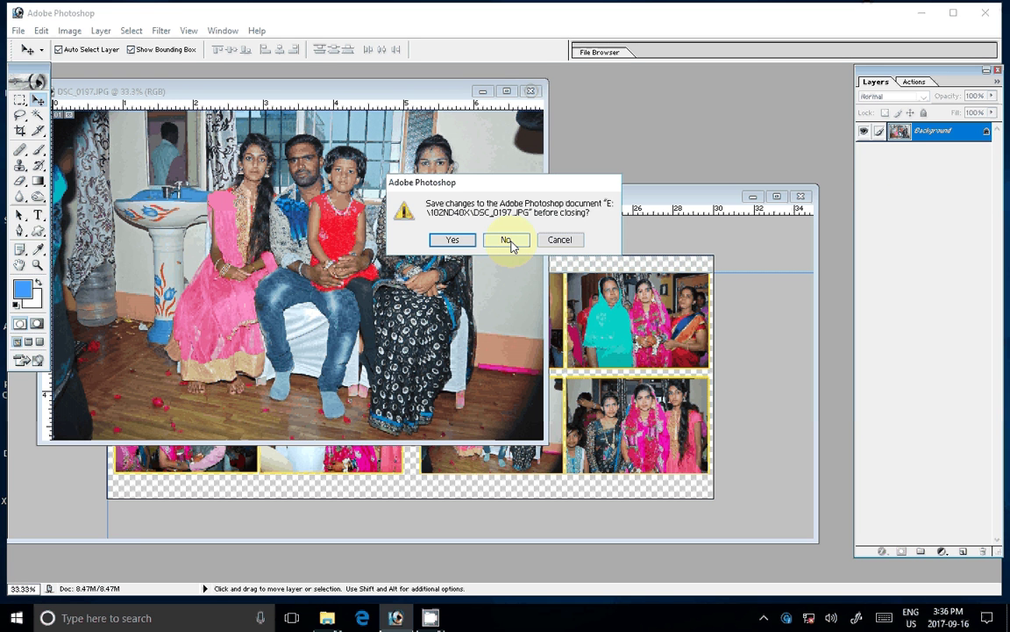
click(506, 240)
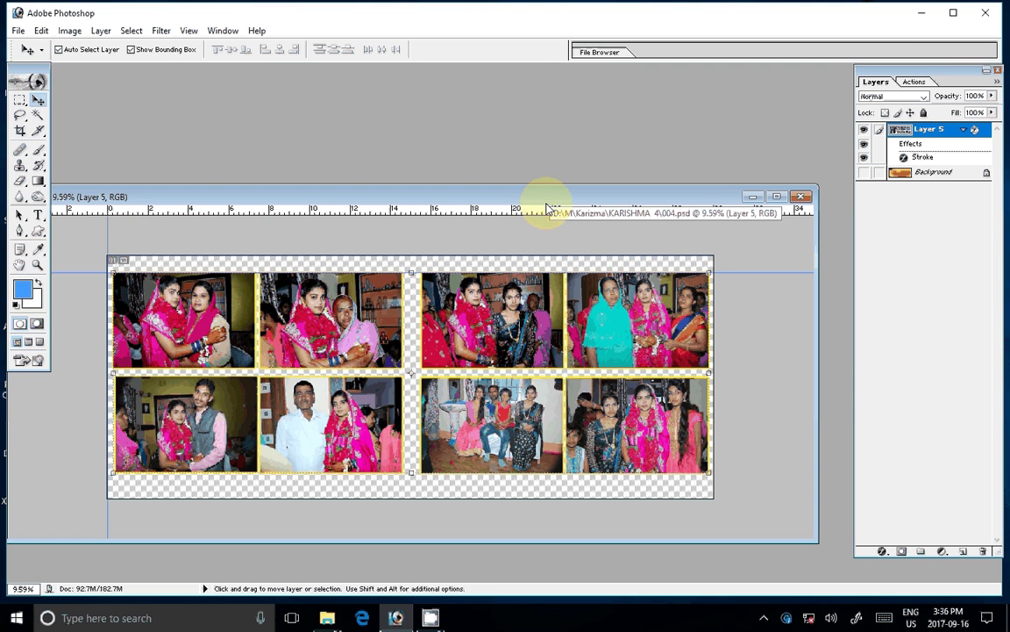
click(864, 172)
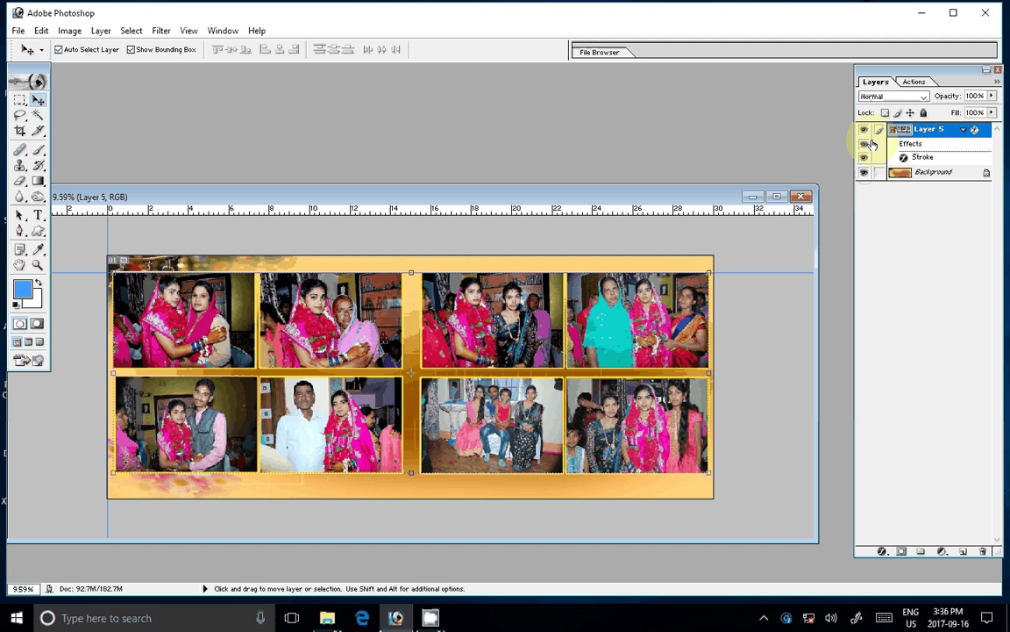
Shift the Background layer's hue from orange to teal with Hue/Saturation (Ctrl+U)
click(896, 174)
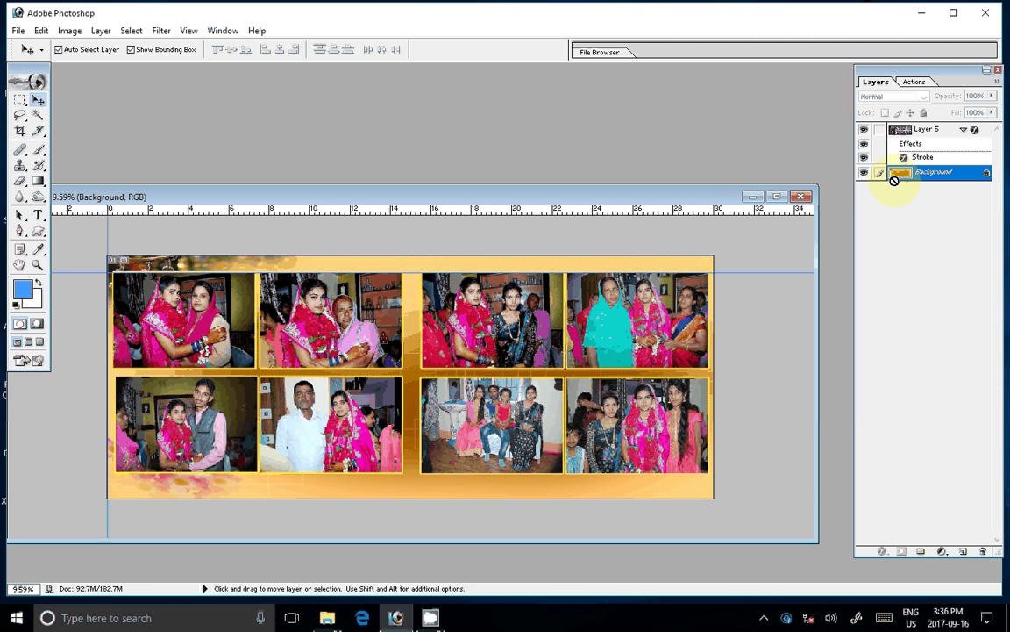
key(ctrl+u)
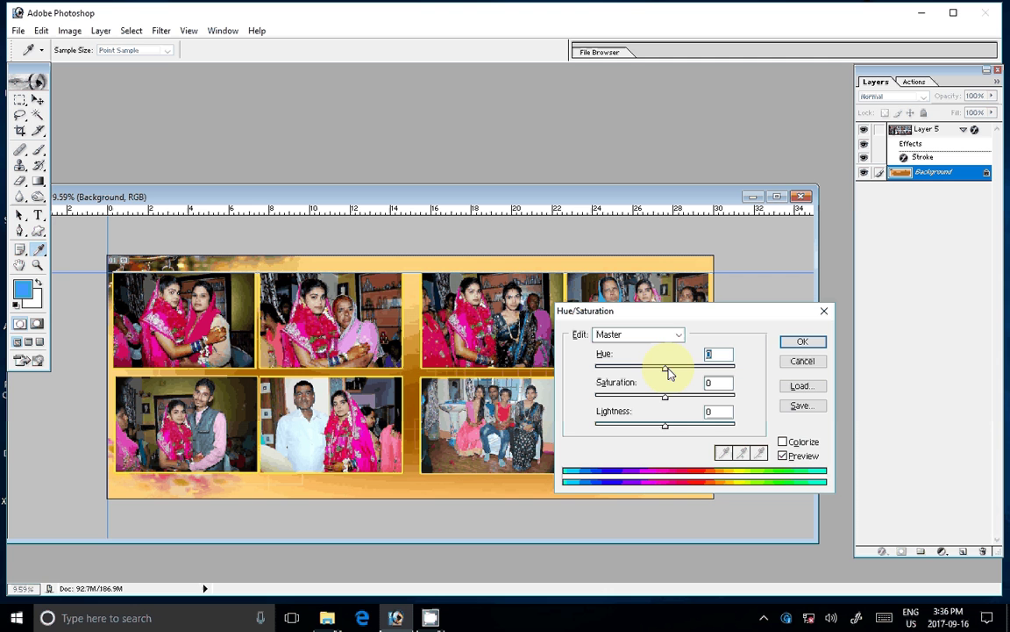
drag(668, 373, 721, 383)
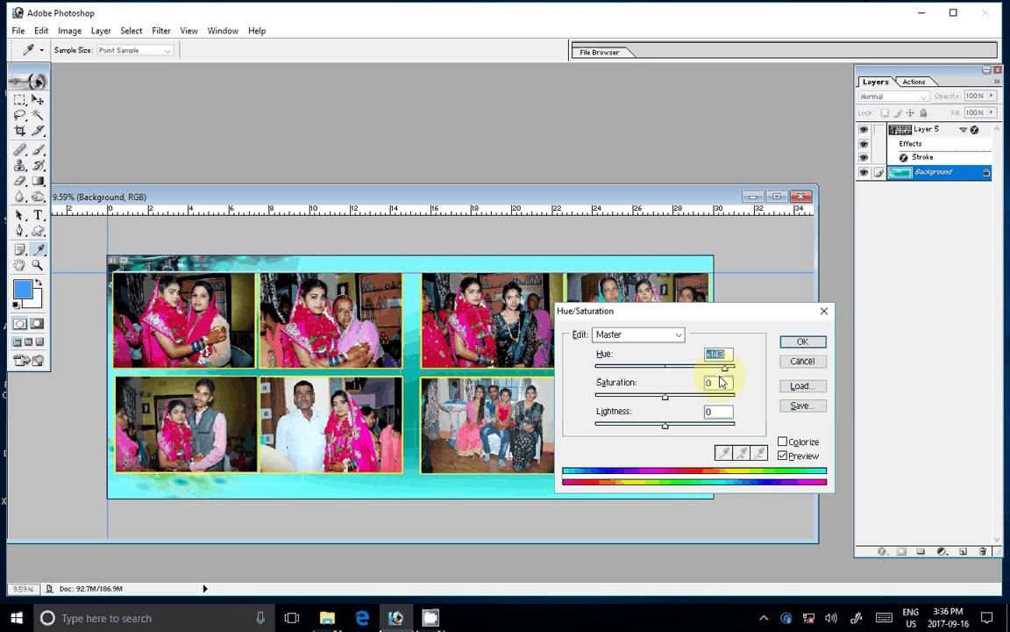
key(Return)
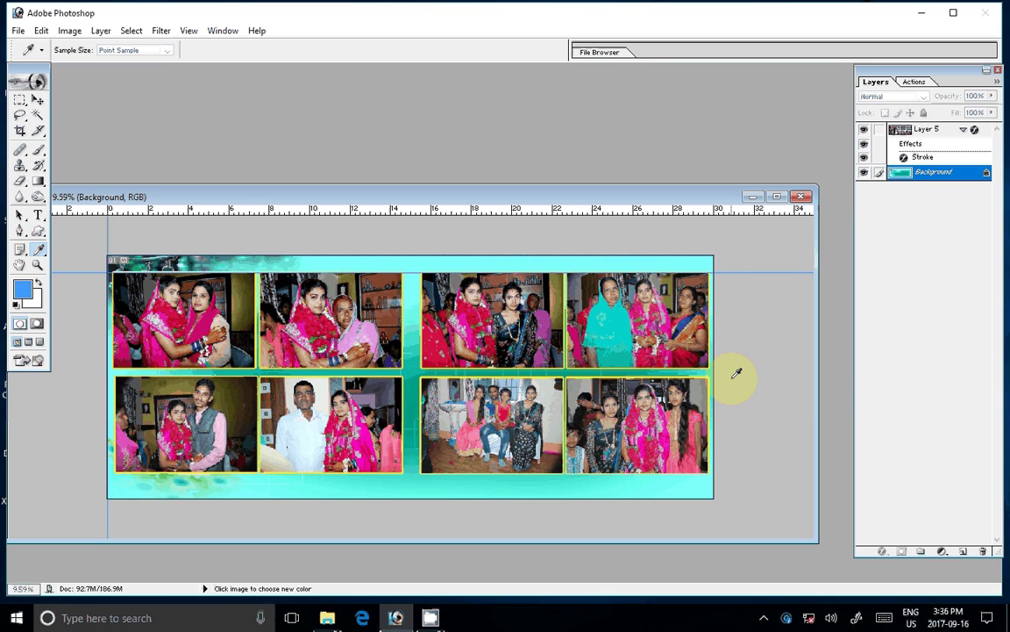
click(430, 619)
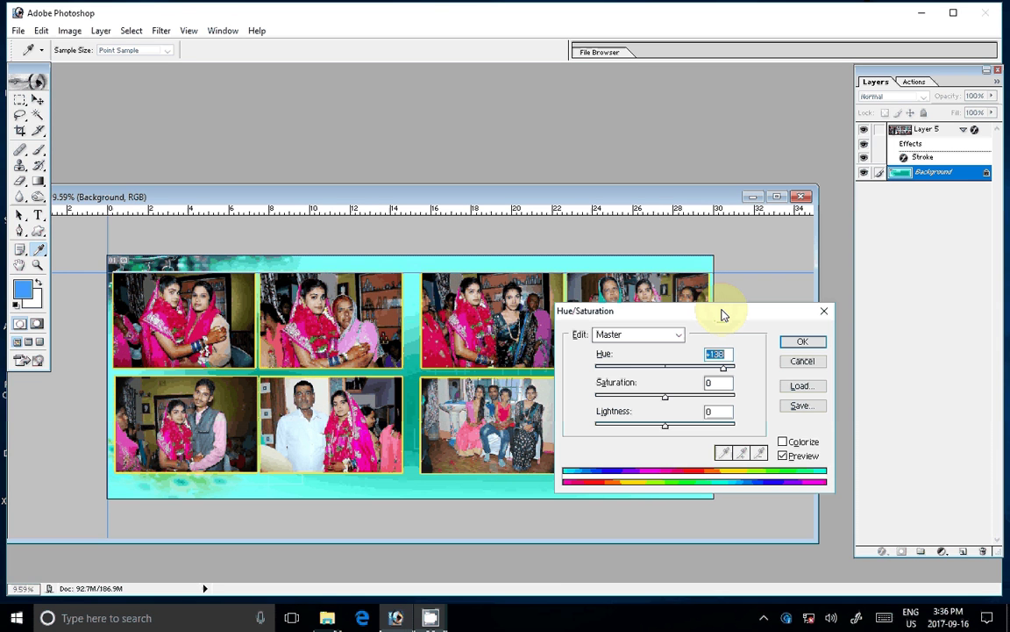
click(803, 341)
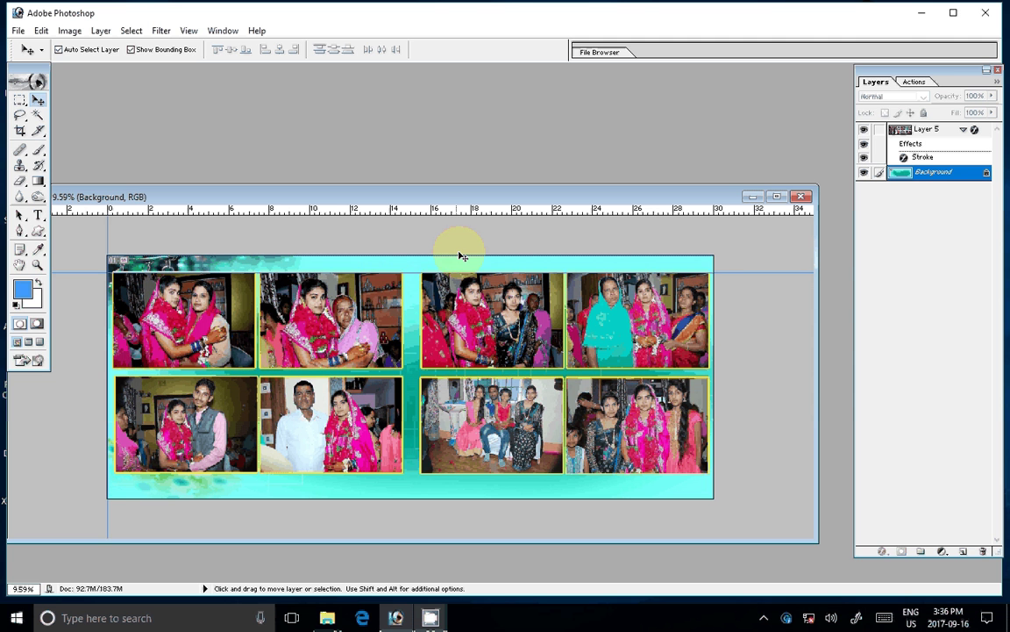
Flatten the stroked photo layer and teal background into one Background layer with Flatten Image
click(101, 31)
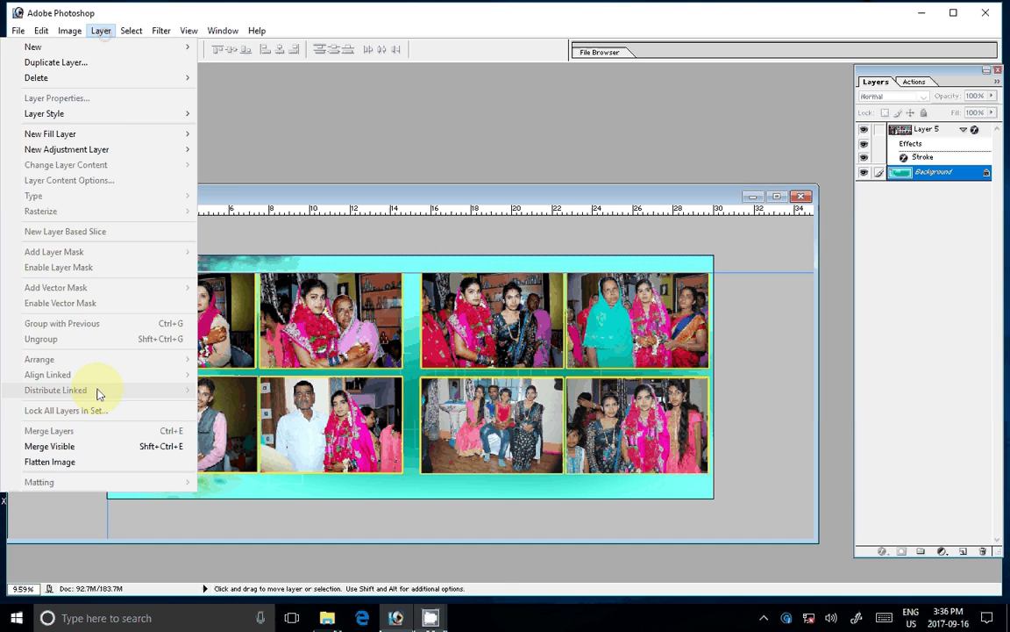
click(77, 462)
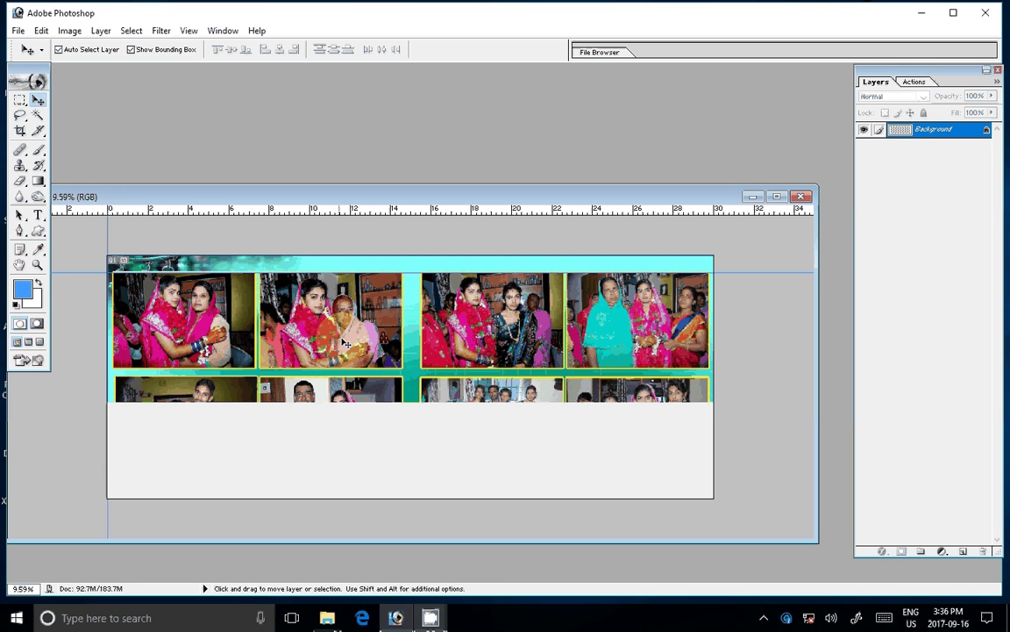
Start Save As and browse to the k 11 folder on LOCAL DISK (E:)
click(18, 30)
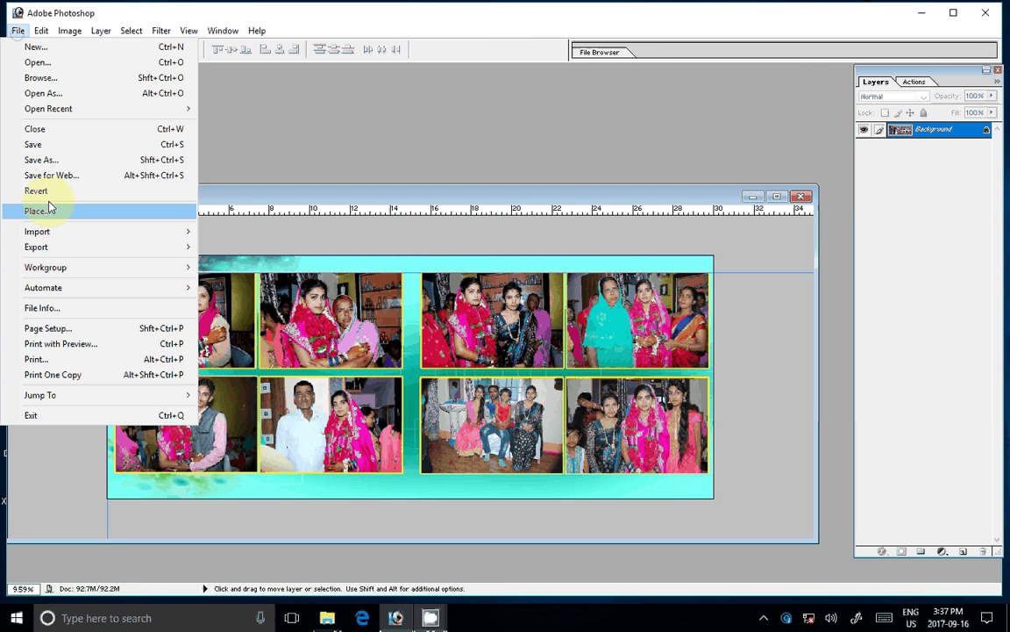
click(41, 159)
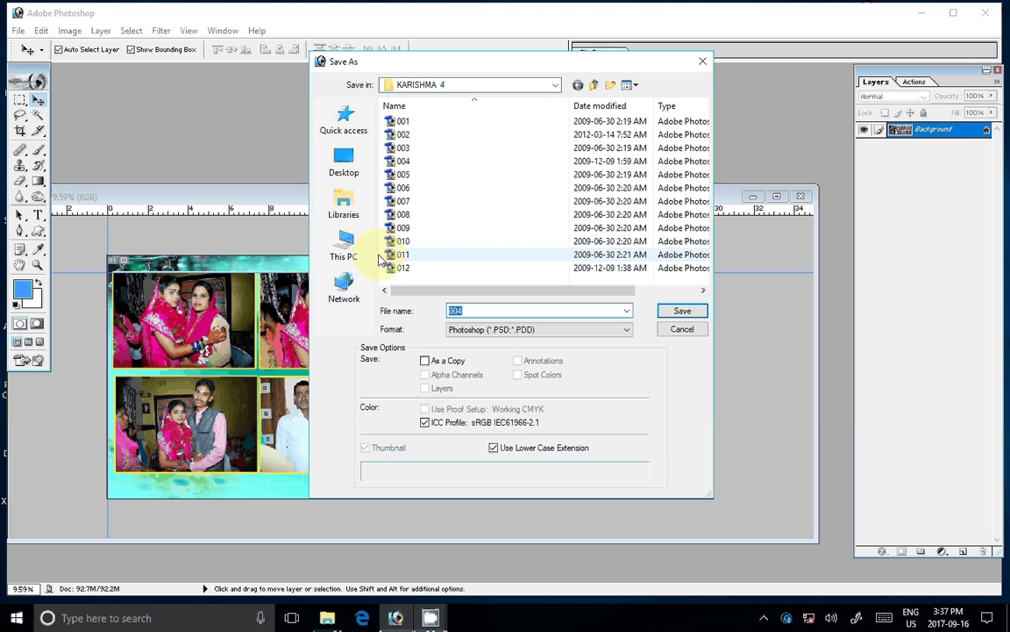
click(346, 247)
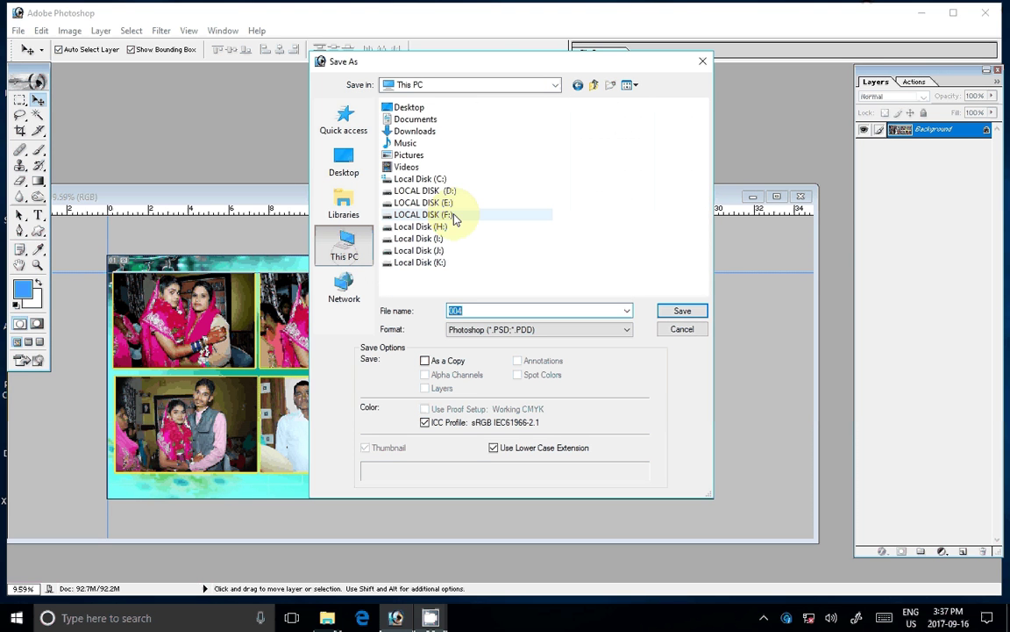
mouse_move(424, 203)
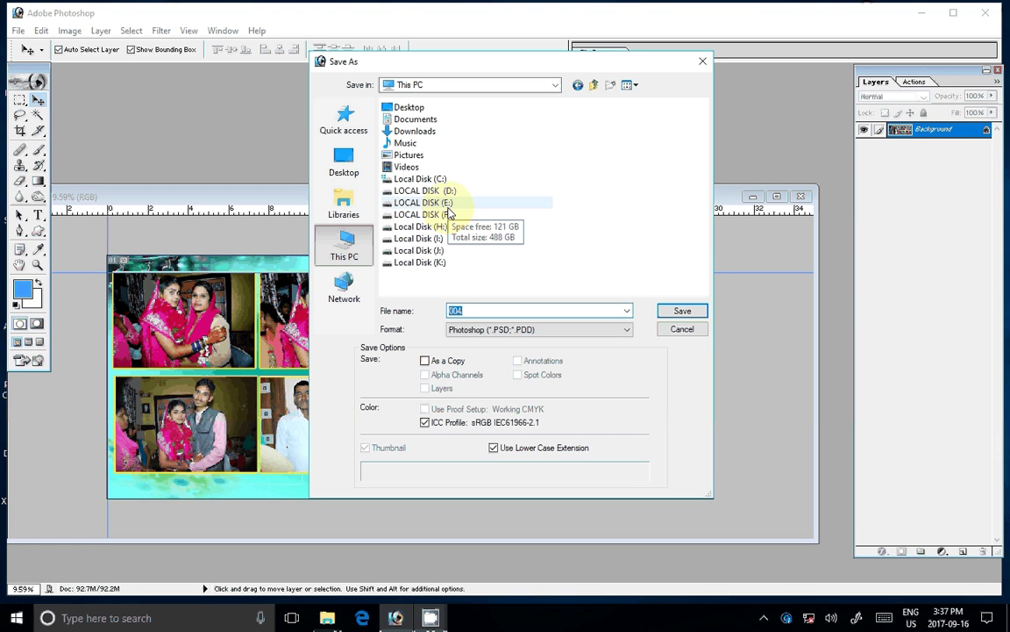
click(447, 207)
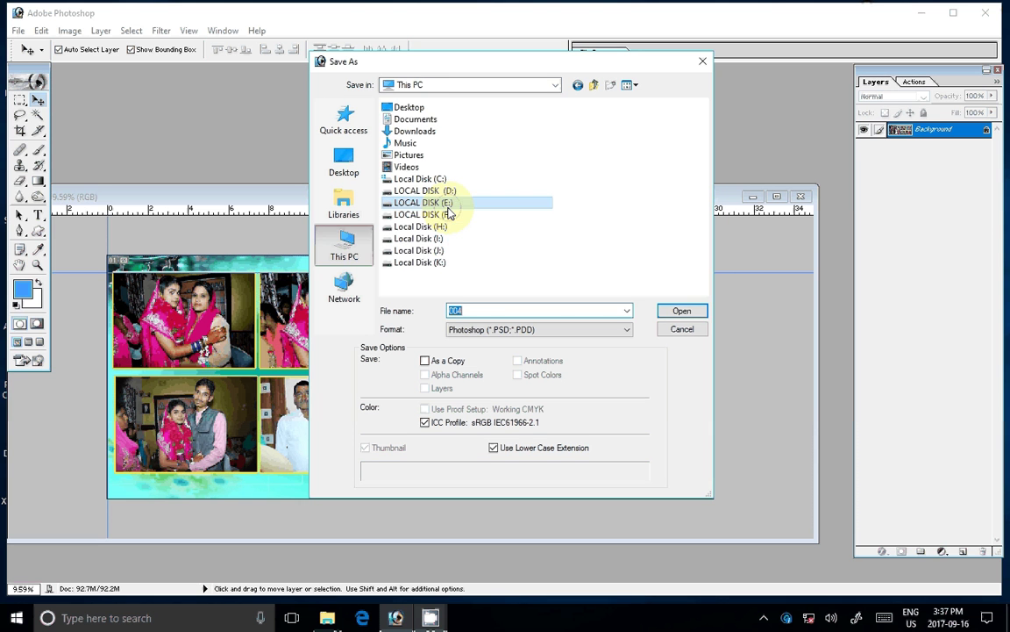
click(667, 314)
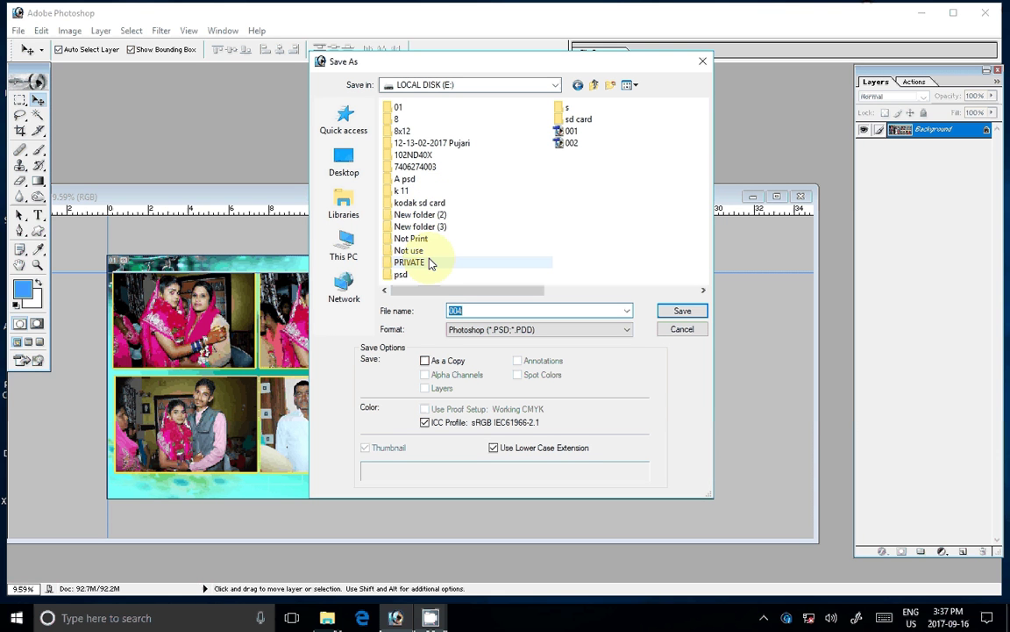
click(401, 192)
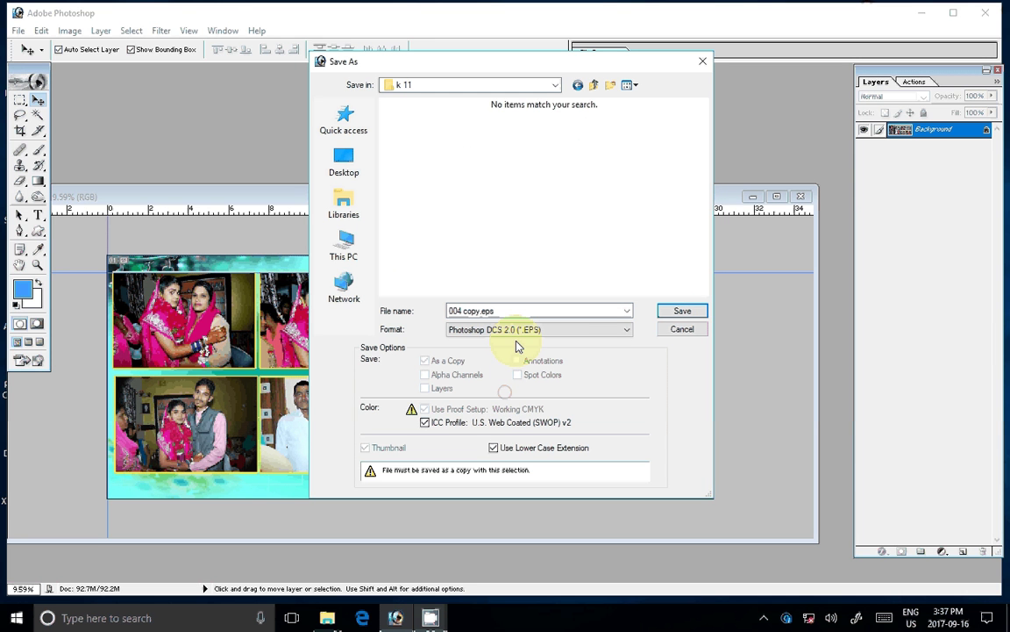
Save the spread as JPEG file 18 at Maximum quality, Baseline (Standard) format
click(500, 323)
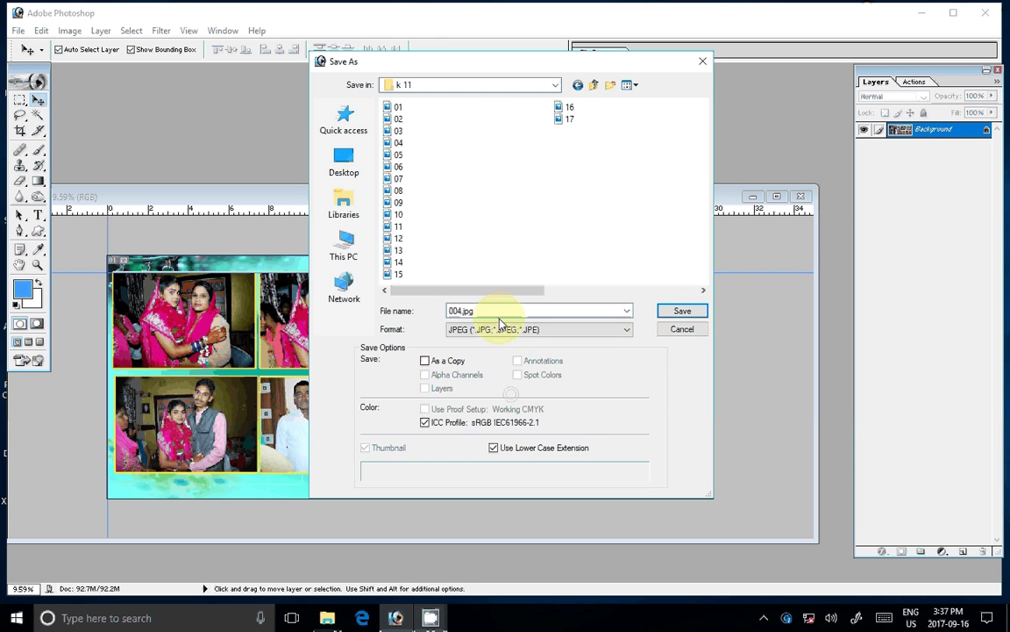
text(1)
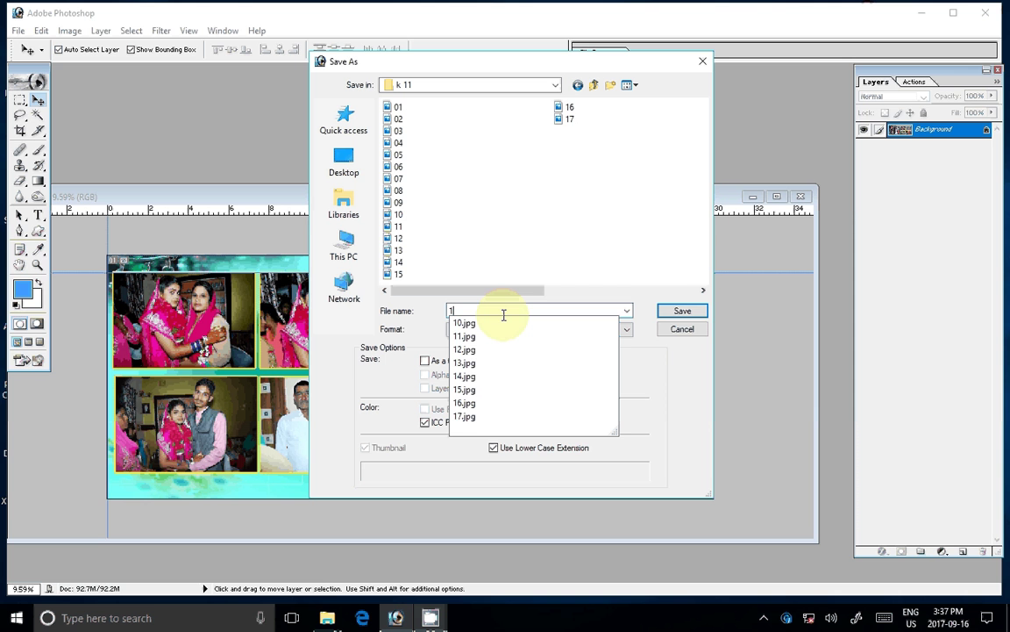
text(8)
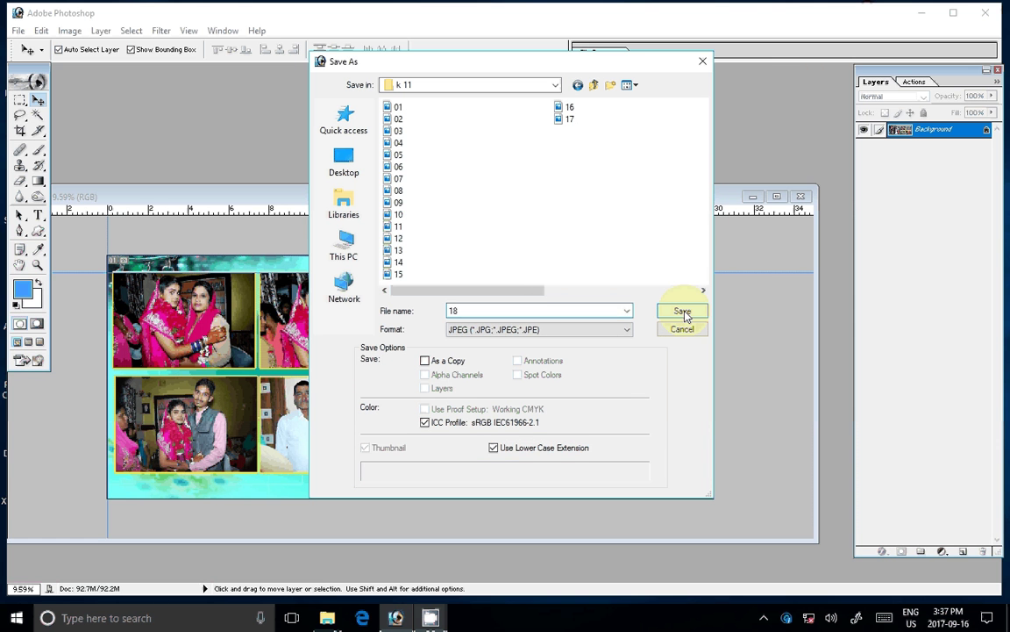
click(683, 313)
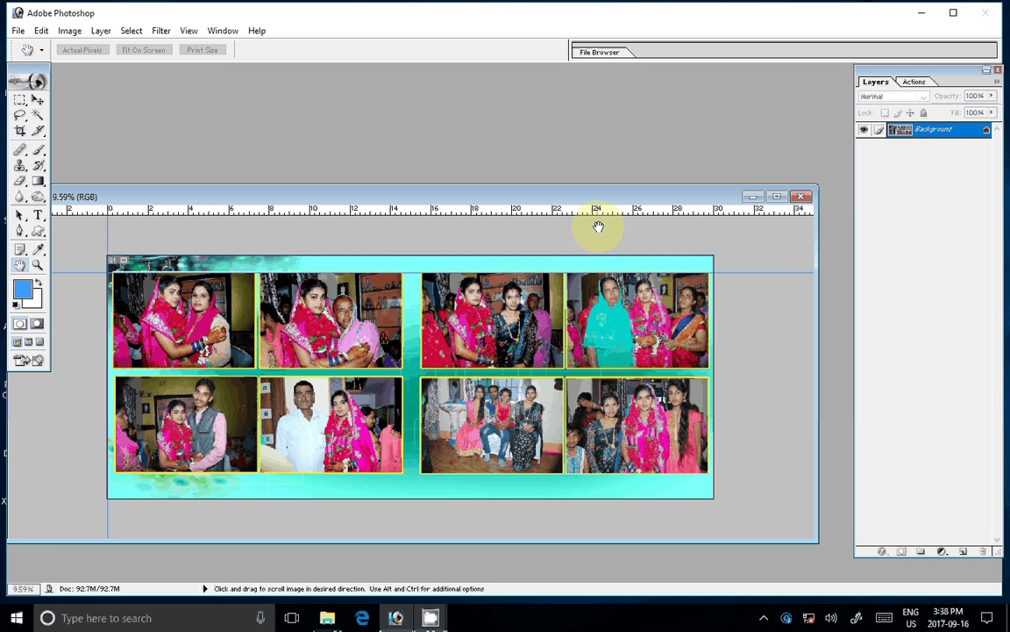
key(ctrl+s)
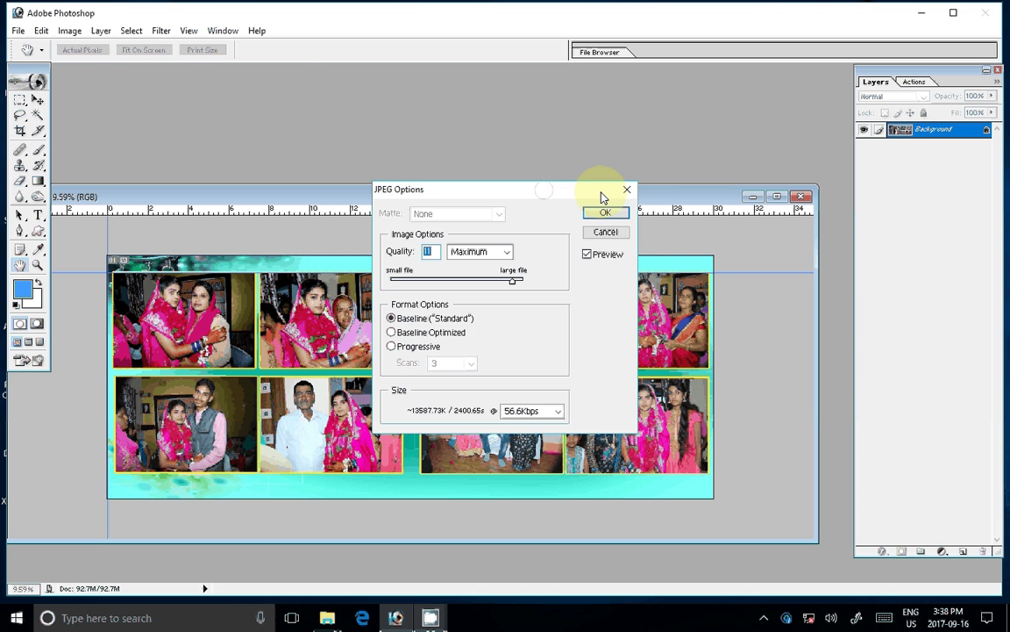
click(613, 213)
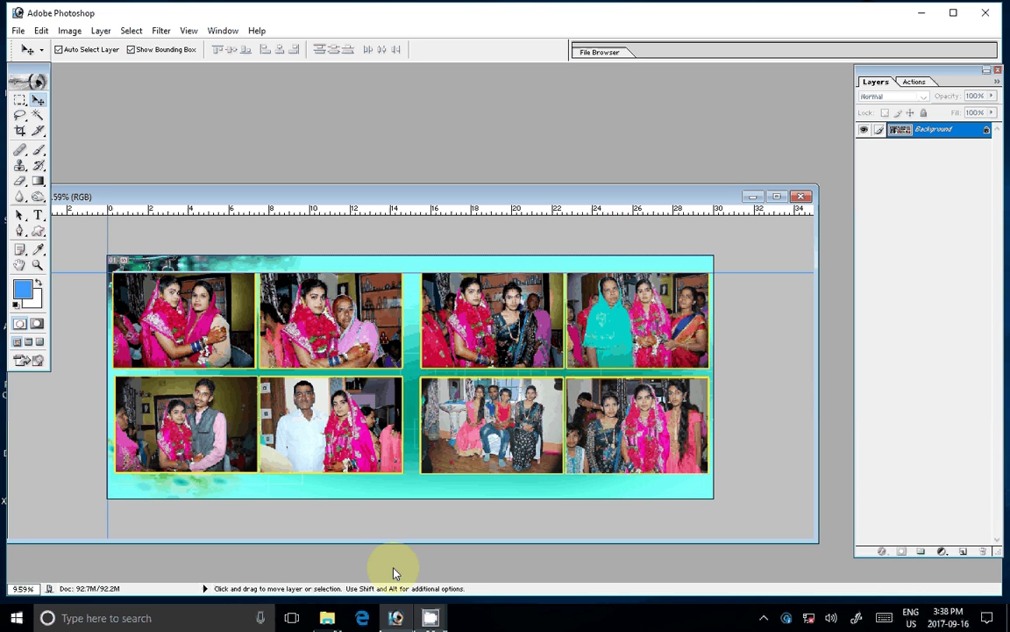
double_click(441, 160)
click(393, 315)
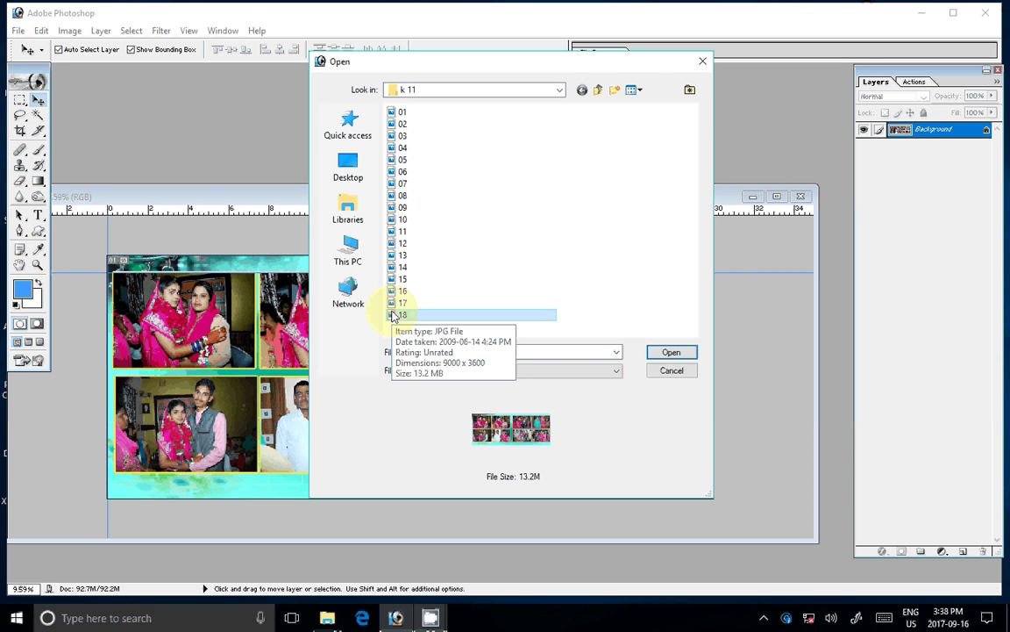
click(394, 315)
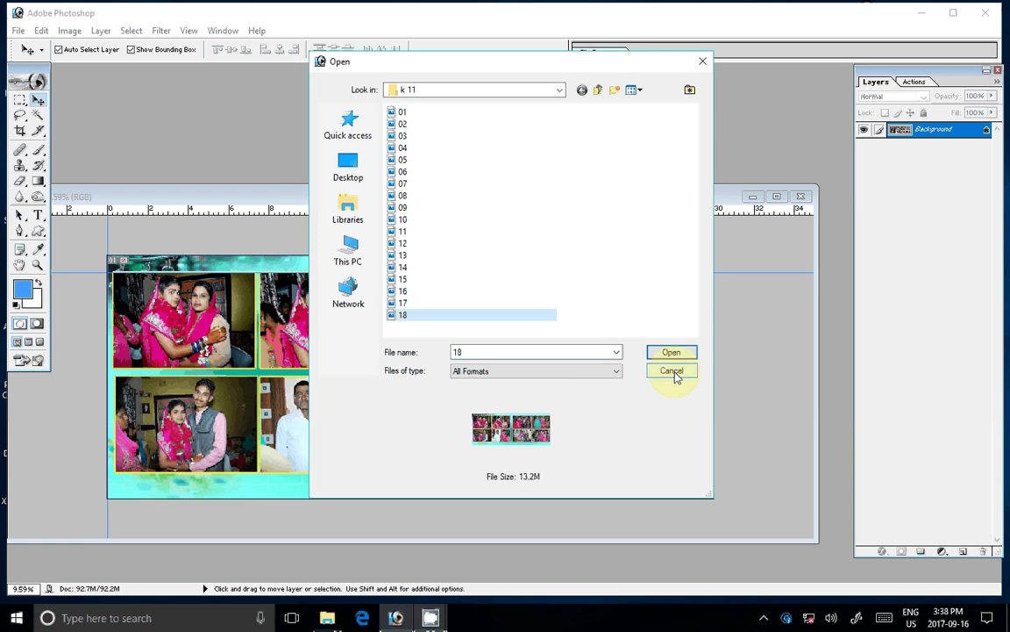
click(672, 372)
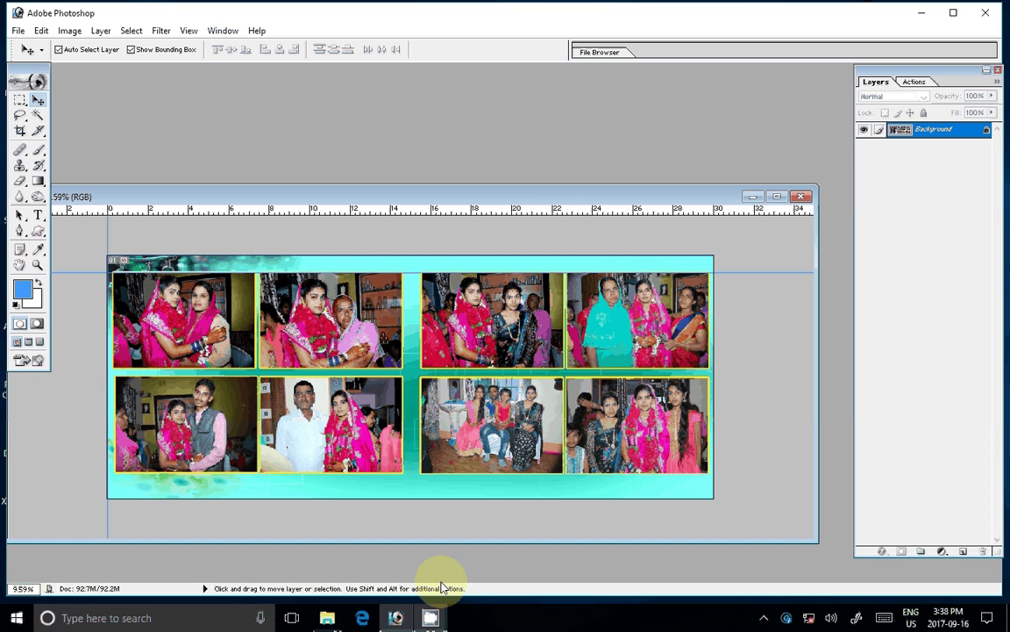